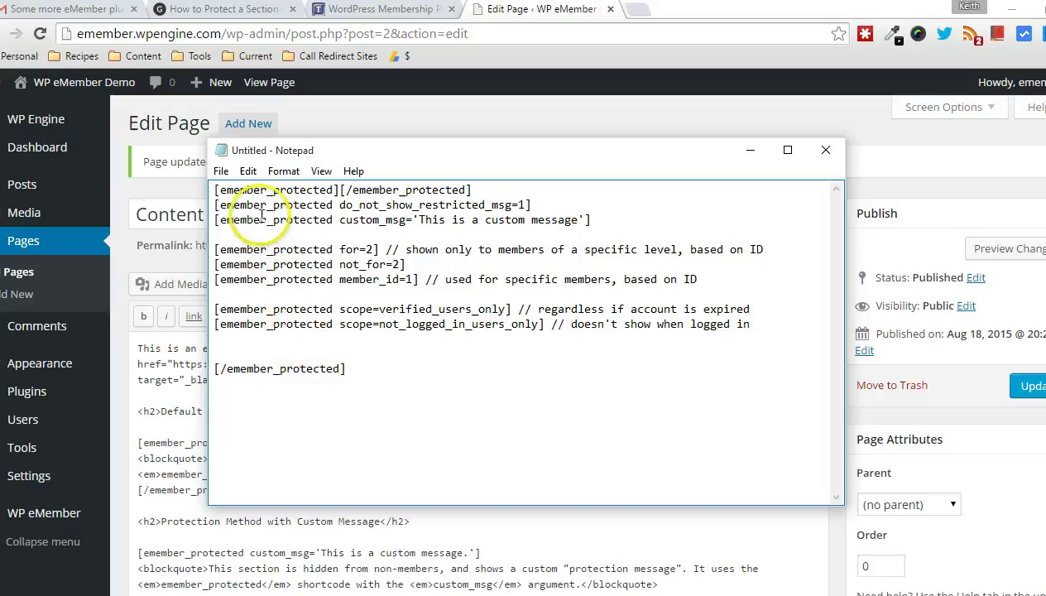
# Step: In the Notepad notes, highlight the emember_protected shortcode name and remove the stray 'sffs' text
pyautogui.click(219, 189)
pyautogui.moveTo(220, 190); pyautogui.dragTo(333, 188)
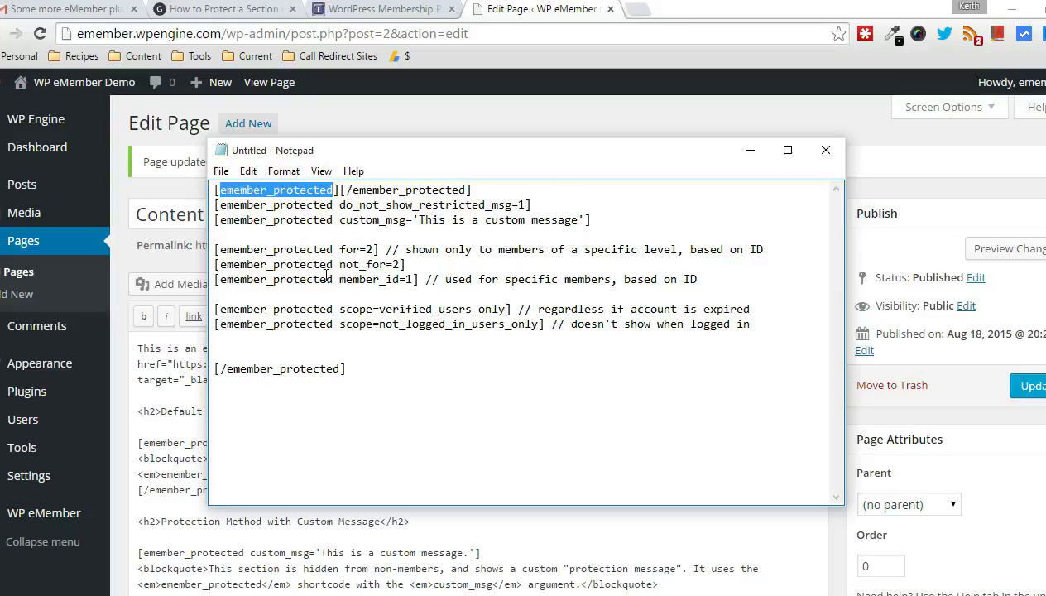
pyautogui.click(339, 190)
pyautogui.write('sffs')
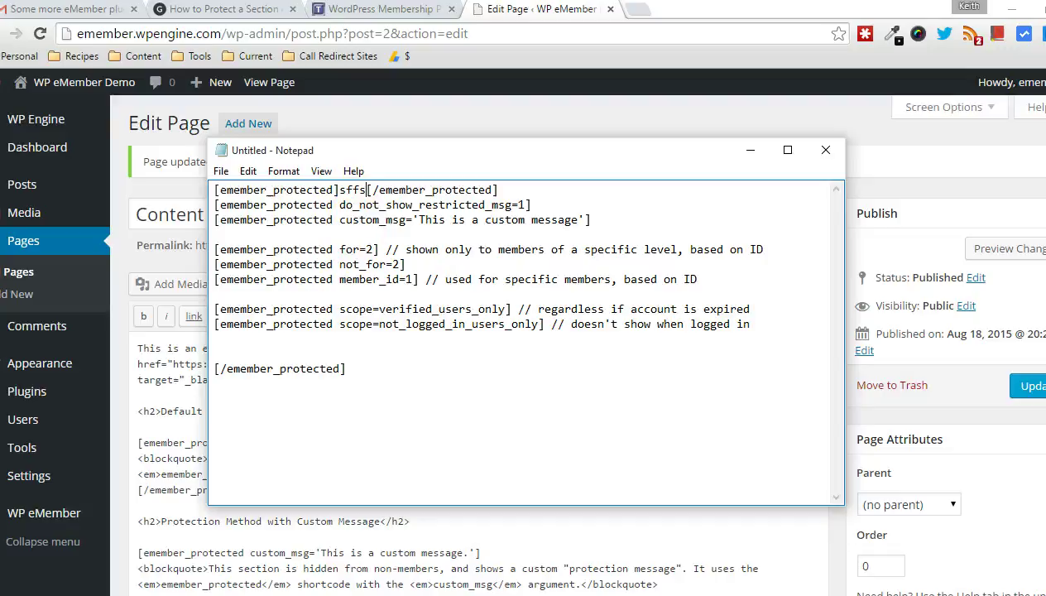
pyautogui.press('BackSpace')
pyautogui.press('BackSpace')
pyautogui.press('BackSpace')
pyautogui.press('BackSpace')
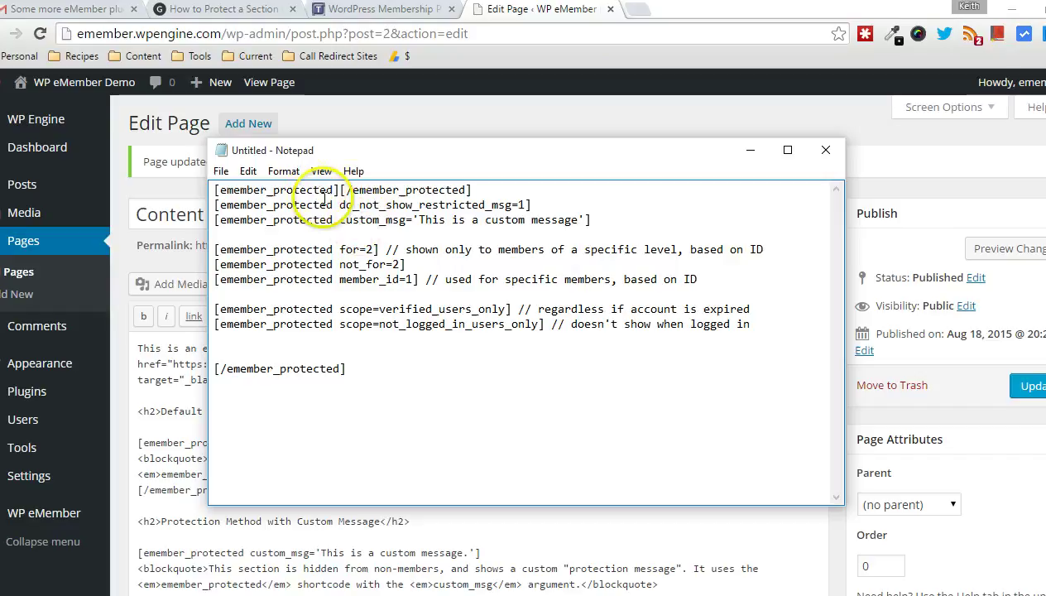
# Step: Highlight the do_not_show_restricted_msg=1 argument and close the first tag with ']'
pyautogui.moveTo(339, 206); pyautogui.dragTo(527, 205)
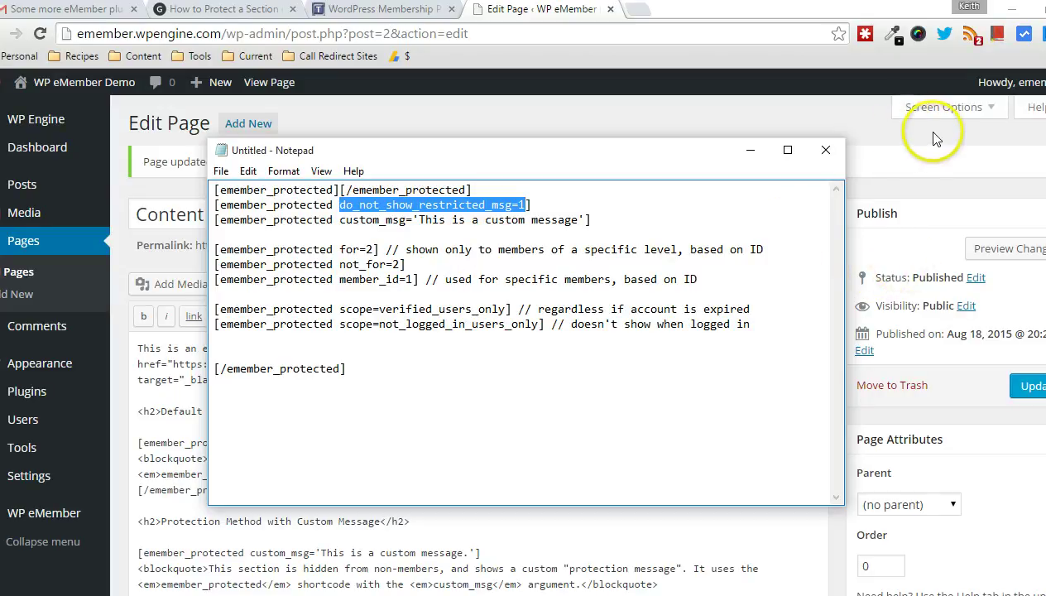
pyautogui.click(332, 189)
pyautogui.write(']')
pyautogui.press('Delete')
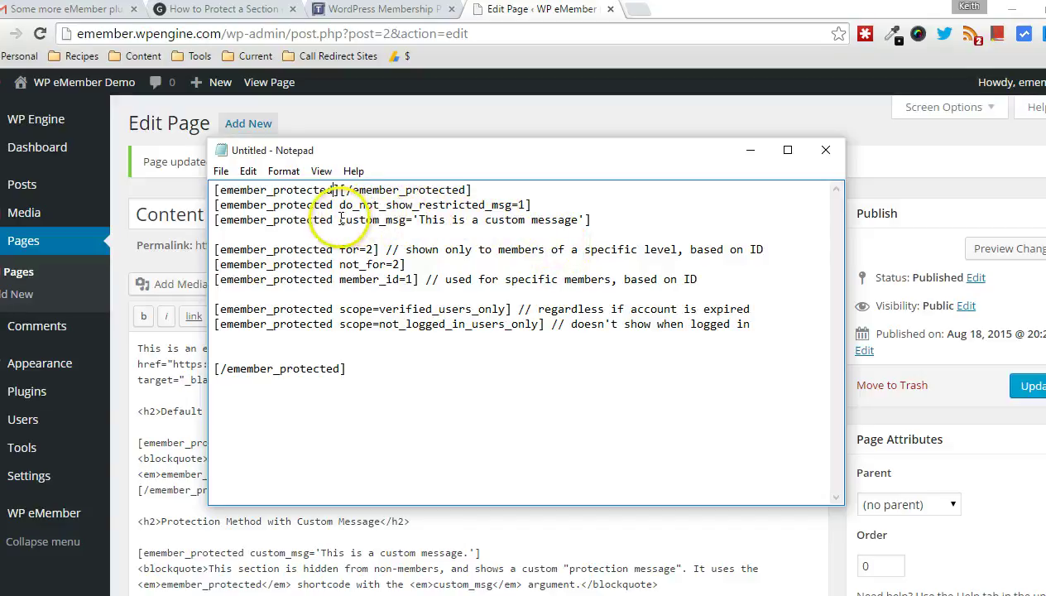
# Step: Highlight the custom_msg argument, its message text and the surrounding quotes
pyautogui.moveTo(339, 219); pyautogui.dragTo(408, 221)
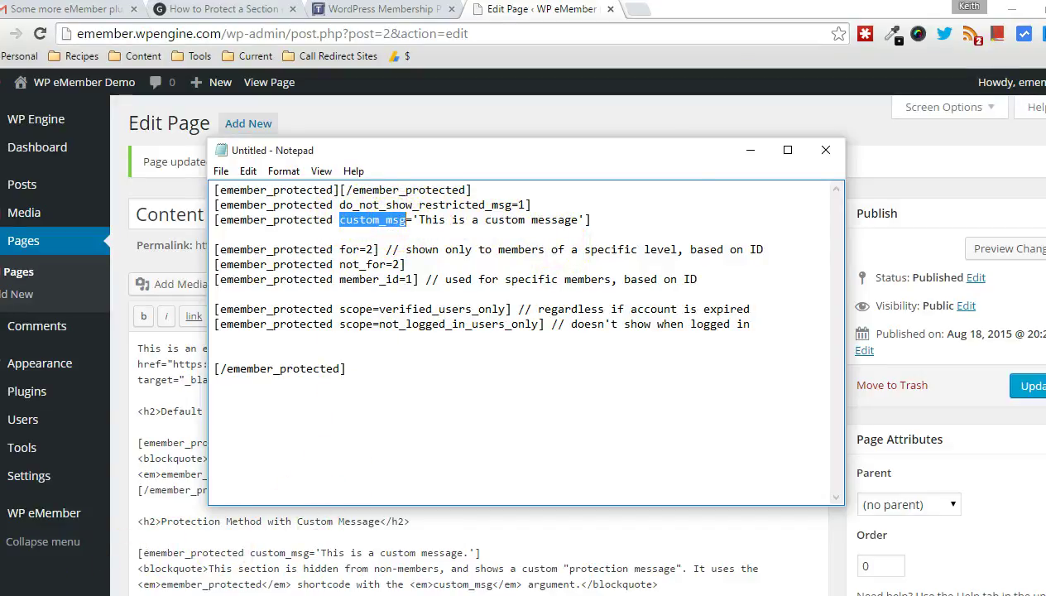
pyautogui.moveTo(420, 219); pyautogui.dragTo(579, 218)
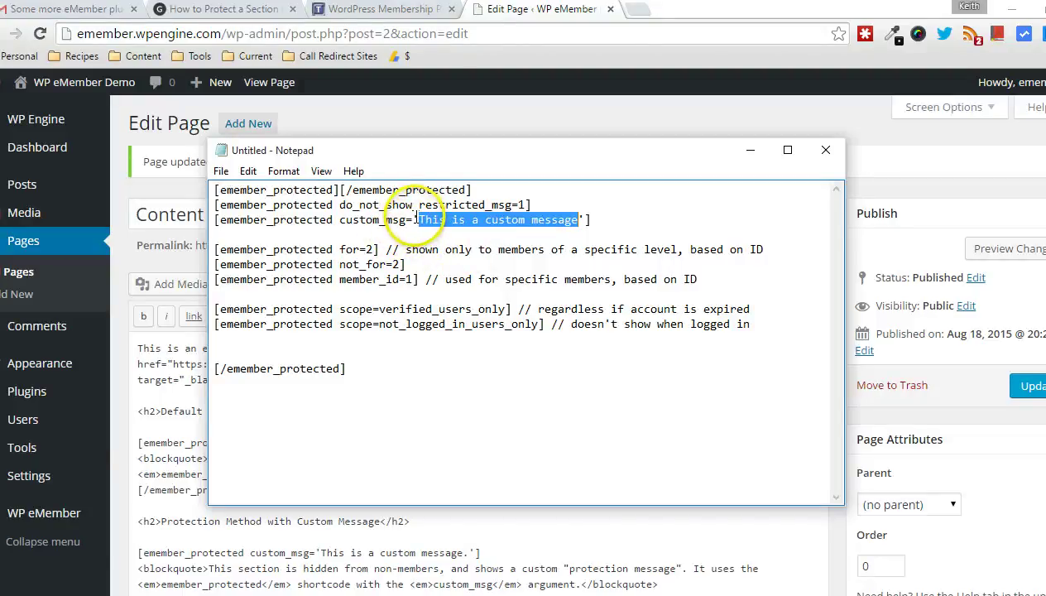
pyautogui.moveTo(417, 219); pyautogui.dragTo(411, 219)
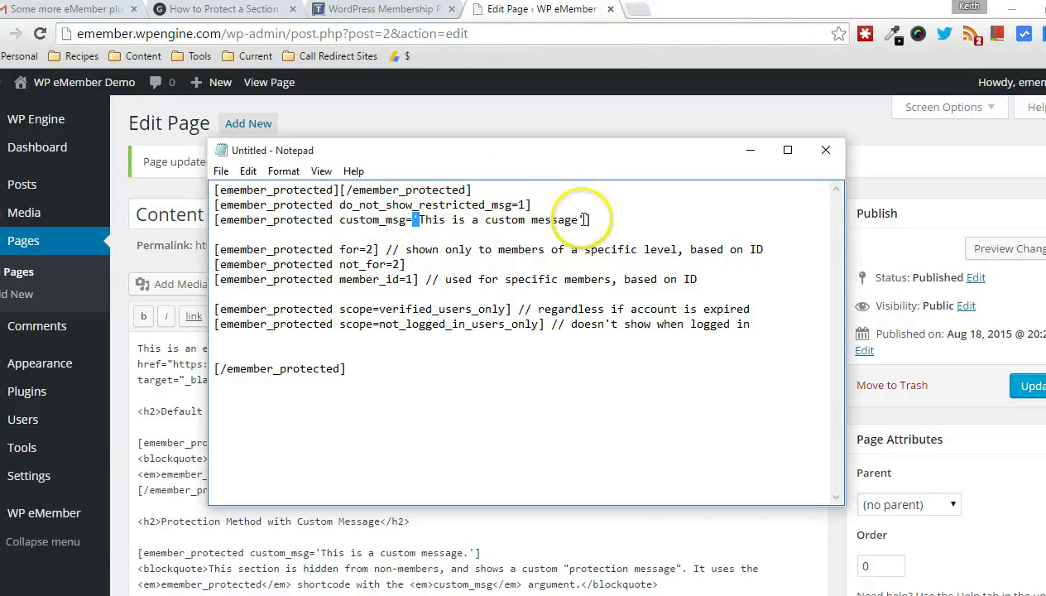
pyautogui.moveTo(584, 220); pyautogui.dragTo(577, 219)
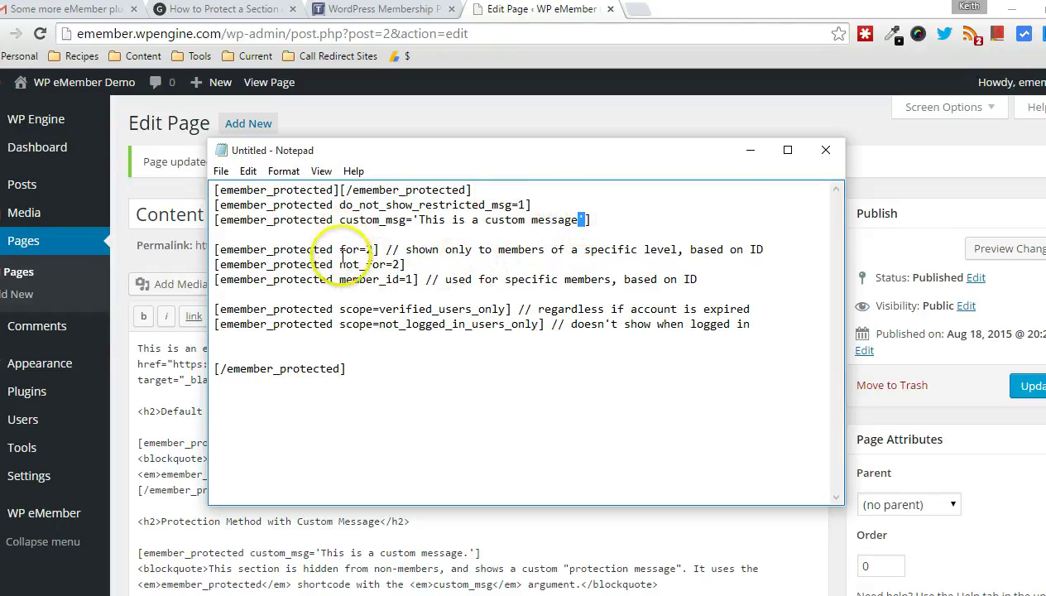
# Step: Highlight the for, not_for=2, member_id and scope arguments, including verified_users_only and not_logged_in_users_only
pyautogui.moveTo(339, 249); pyautogui.dragTo(359, 249)
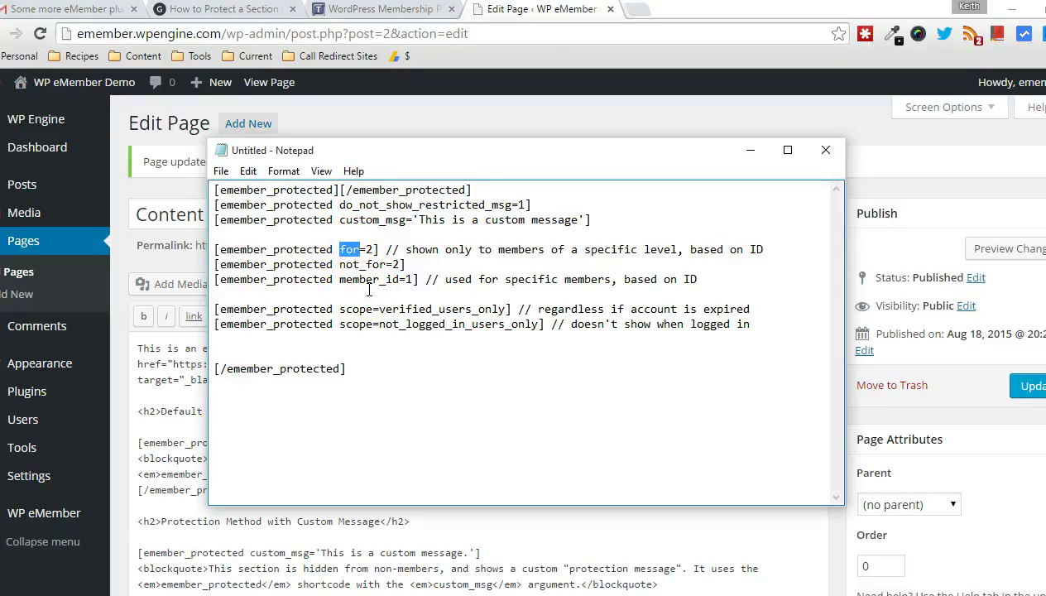
pyautogui.moveTo(339, 264); pyautogui.dragTo(400, 264)
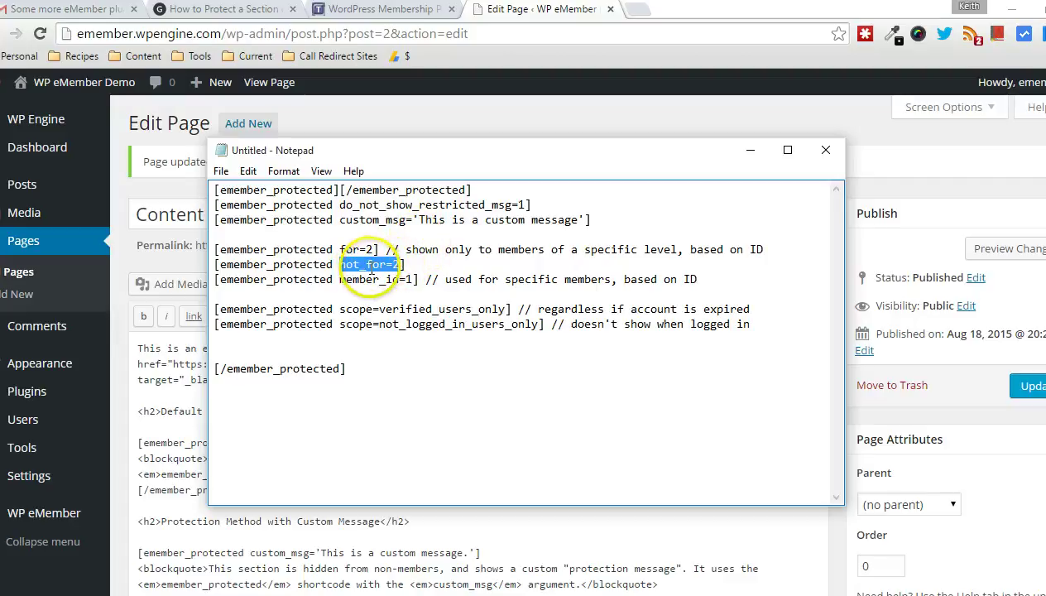
pyautogui.moveTo(339, 279); pyautogui.dragTo(399, 279)
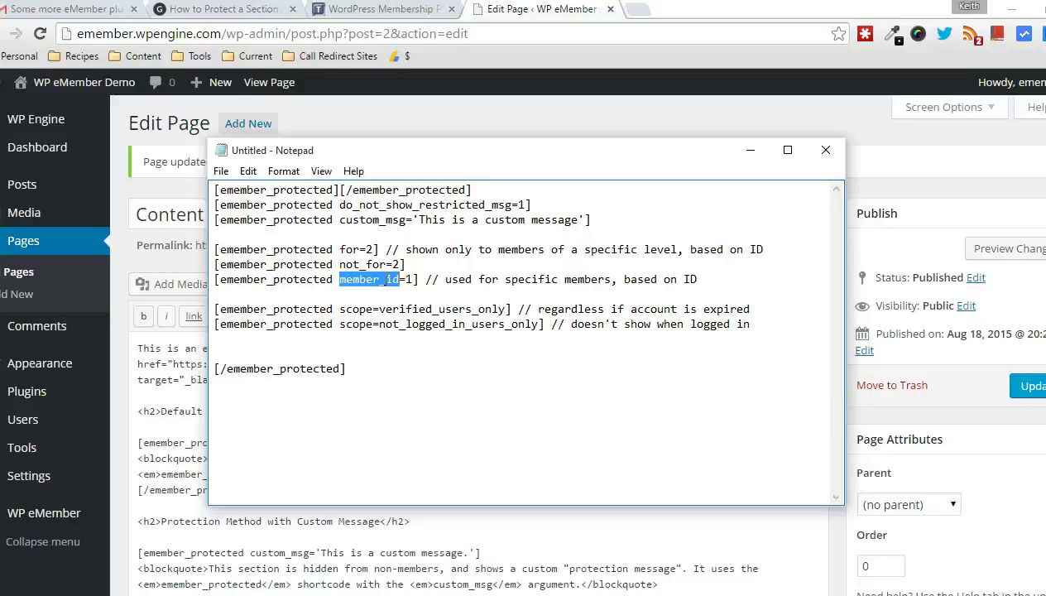
pyautogui.moveTo(340, 308); pyautogui.dragTo(374, 311)
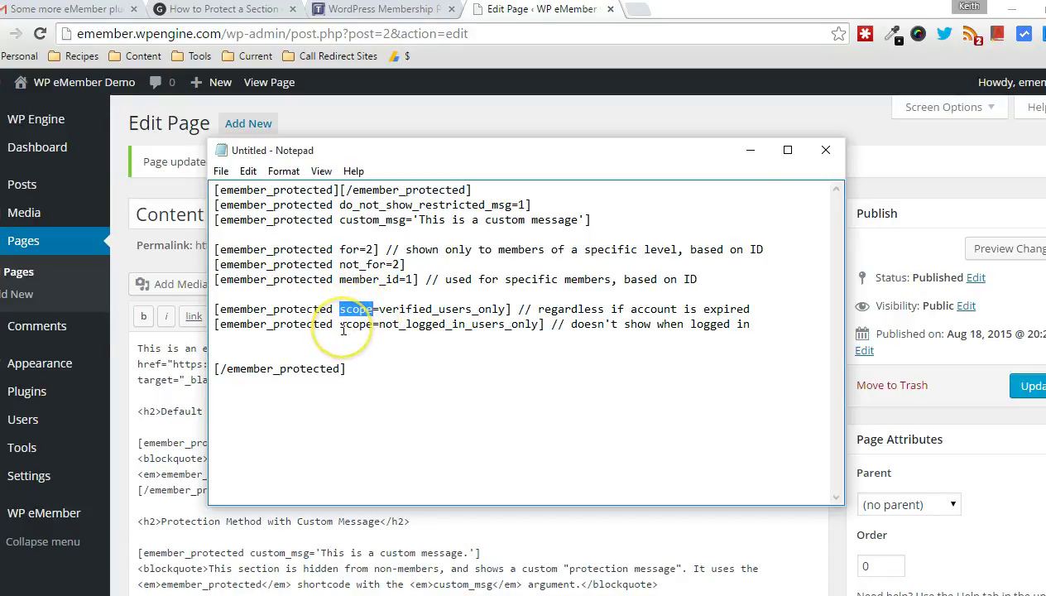
pyautogui.click(386, 308)
pyautogui.moveTo(385, 308); pyautogui.dragTo(505, 311)
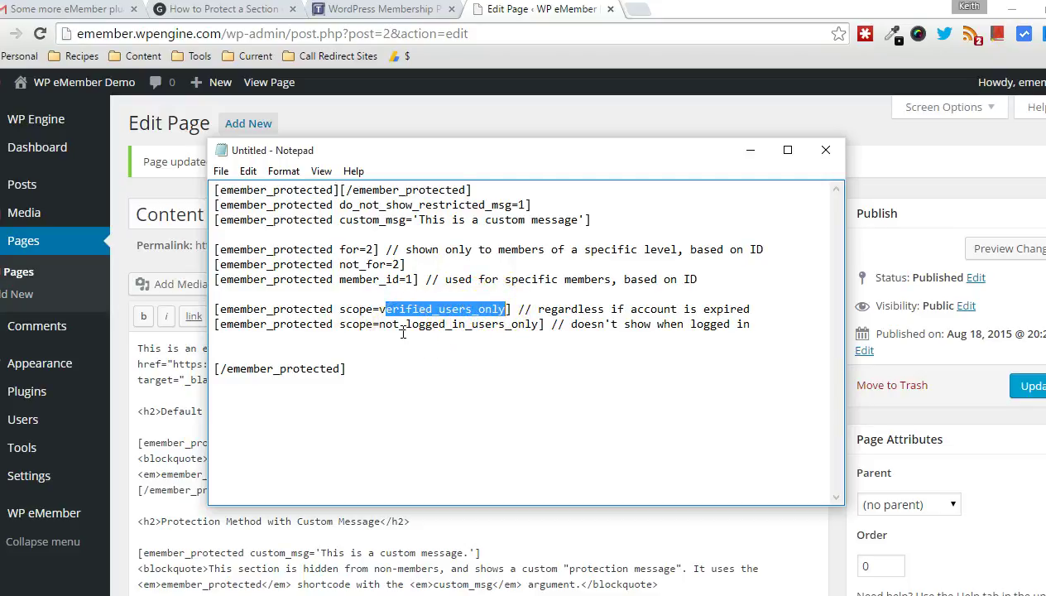
pyautogui.moveTo(379, 324); pyautogui.dragTo(534, 325)
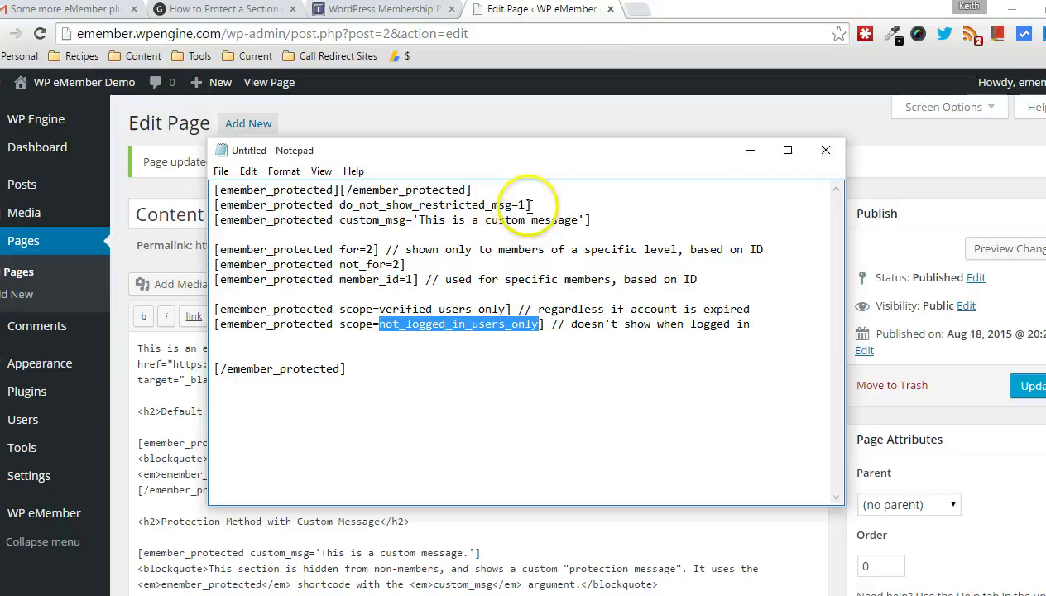
# Step: Back in the WordPress Edit Page editor, select the plain [emember_protected] opening shortcode
pyautogui.click(534, 12)
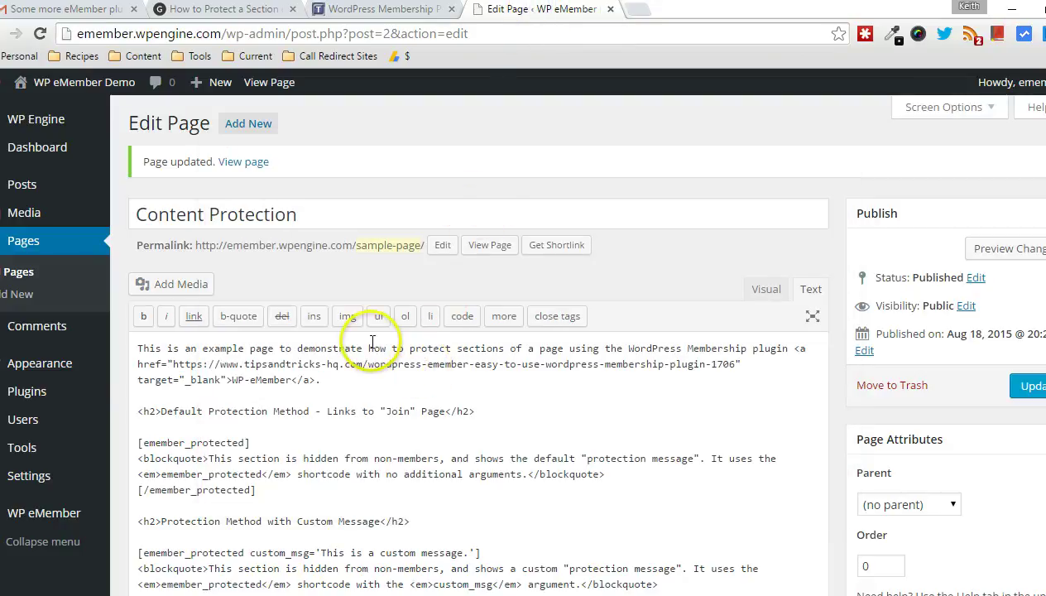
pyautogui.scroll(-1, 364, 310)
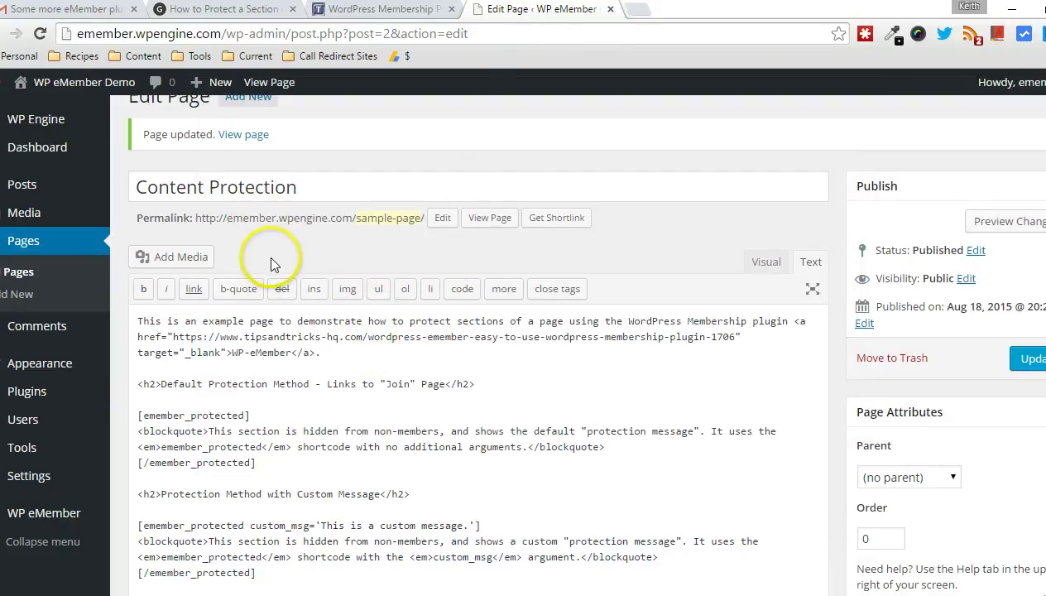
pyautogui.scroll(-1, 267, 255)
pyautogui.scroll(-2, 375, 353)
pyautogui.scroll(-3, 375, 354)
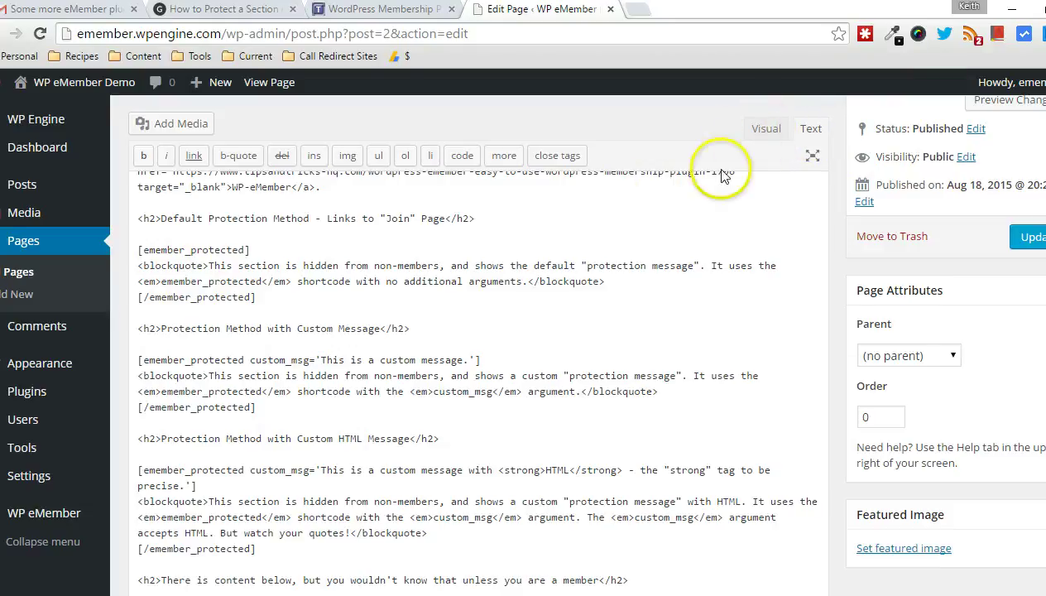
pyautogui.moveTo(138, 249); pyautogui.dragTo(260, 249)
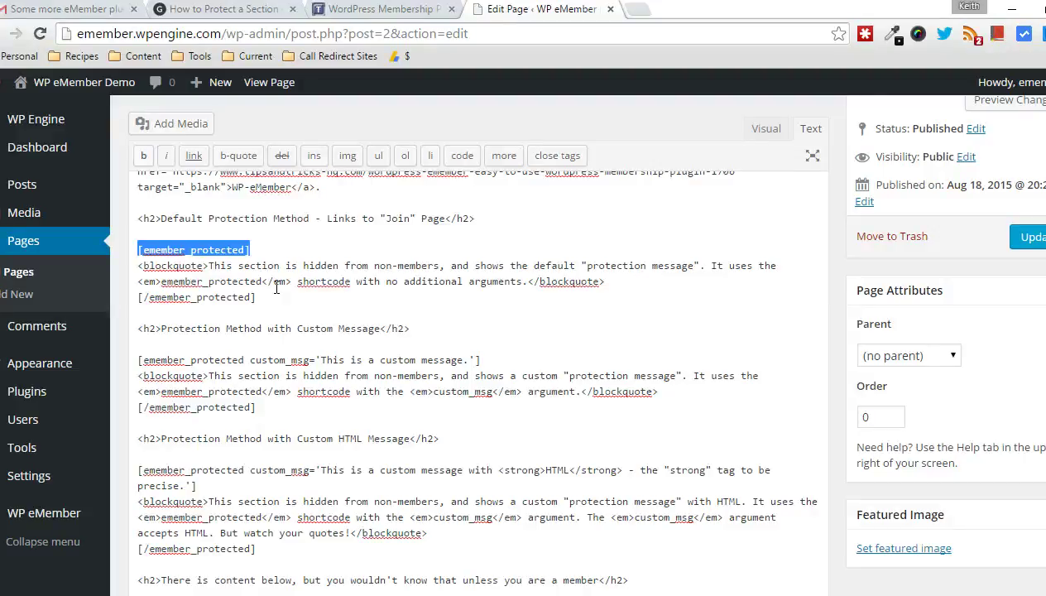
pyautogui.scroll(-1, 305, 276)
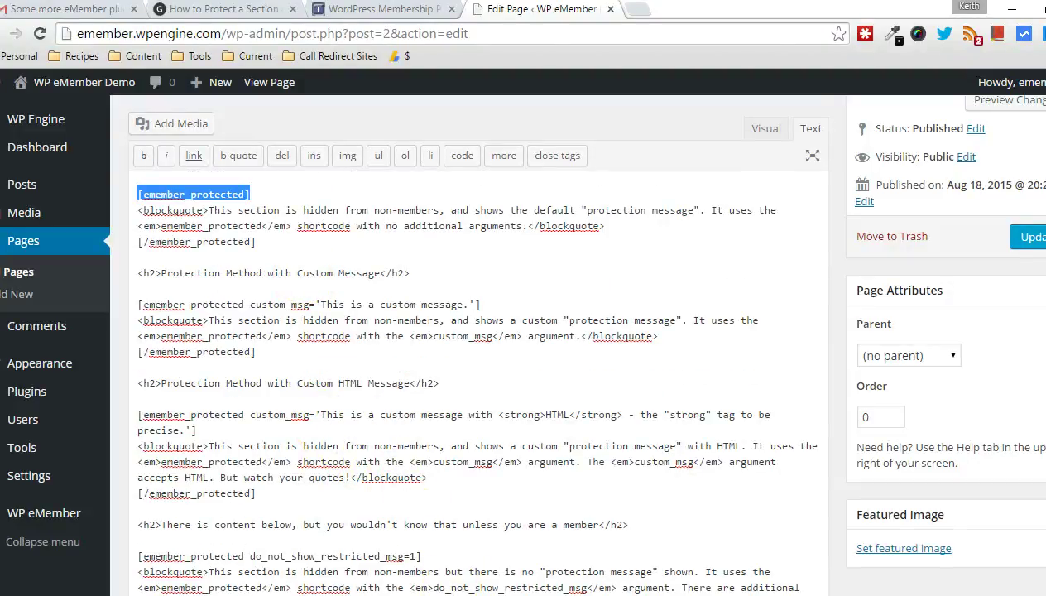
pyautogui.moveTo(443, 595)
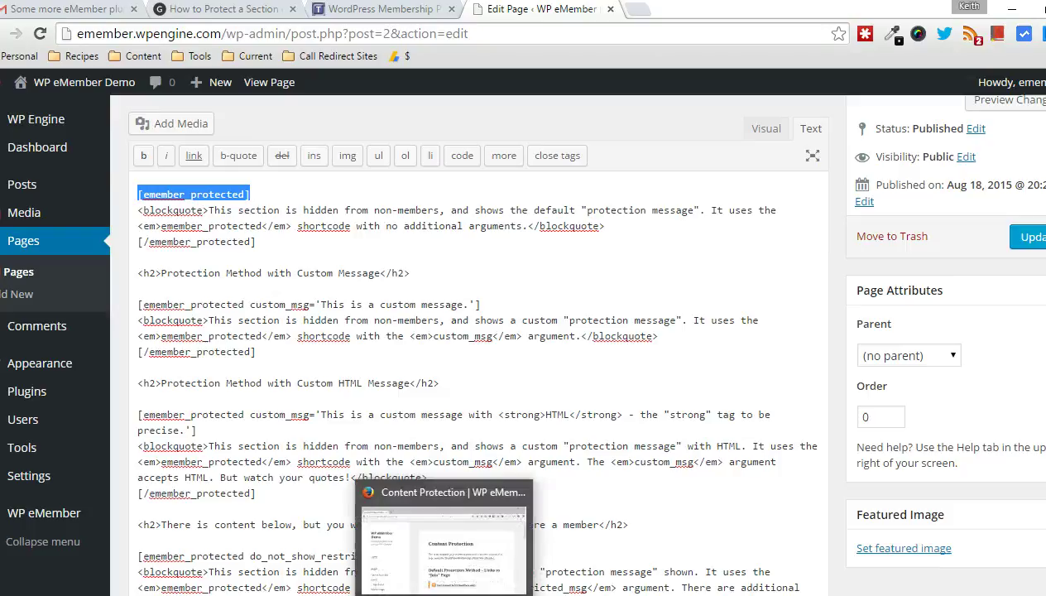
pyautogui.click(137, 305)
pyautogui.moveTo(137, 304); pyautogui.dragTo(480, 305)
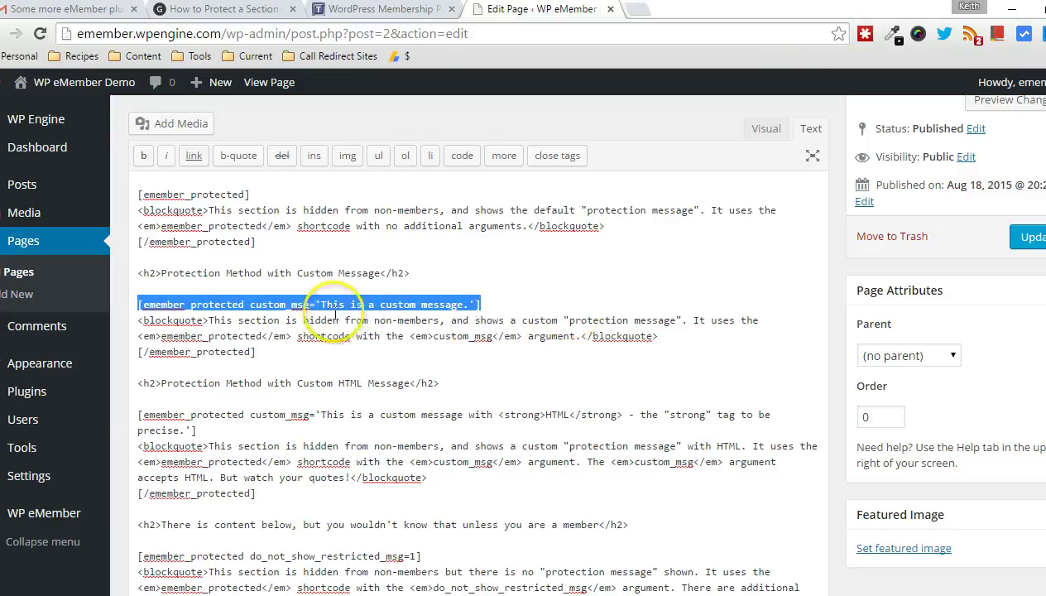
pyautogui.scroll(-1, 303, 312)
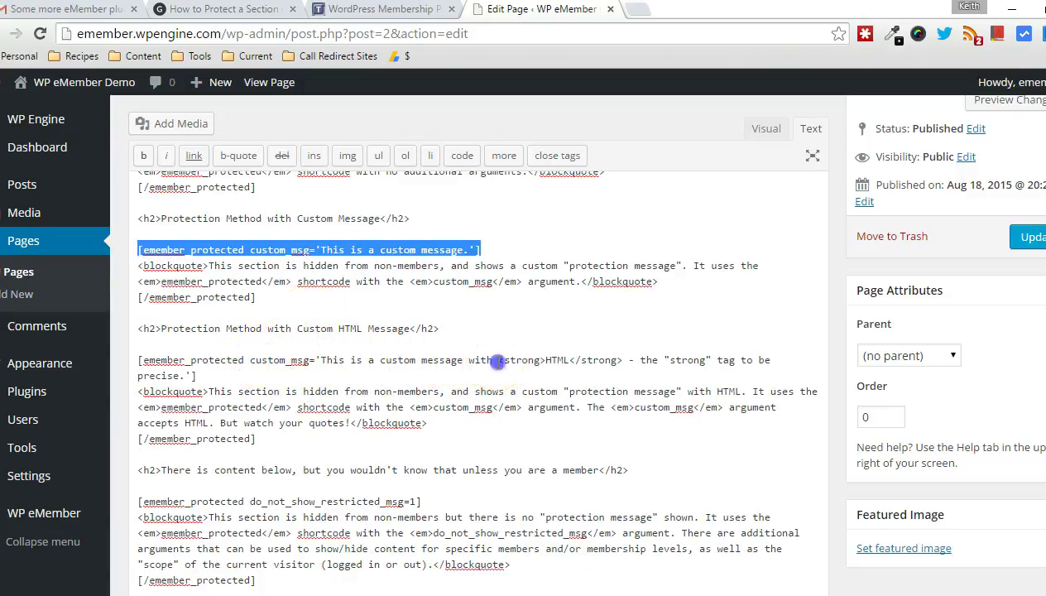
pyautogui.moveTo(498, 360); pyautogui.dragTo(547, 360)
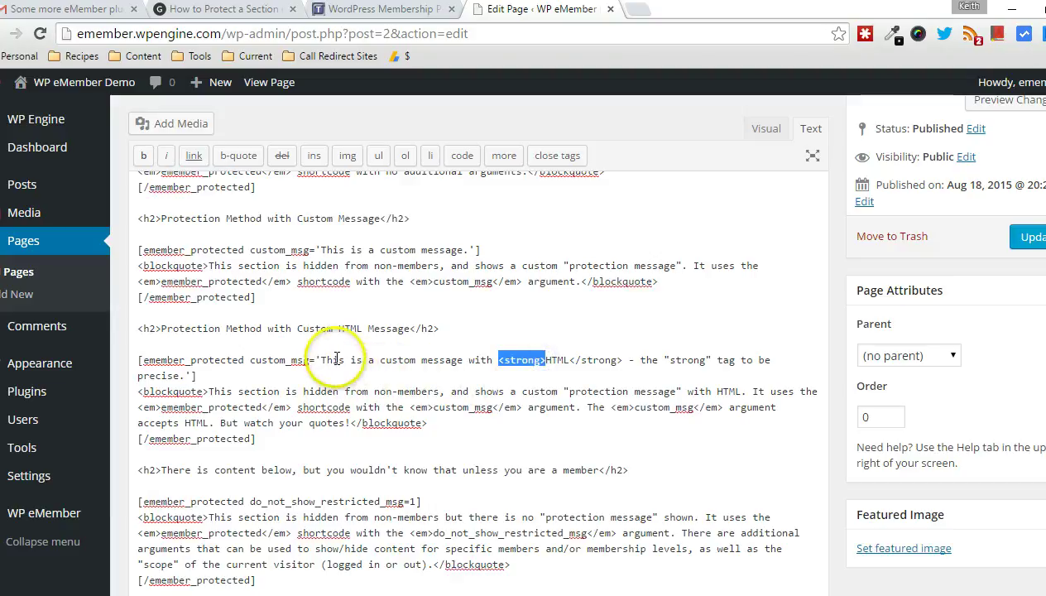
pyautogui.scroll(-2, 339, 361)
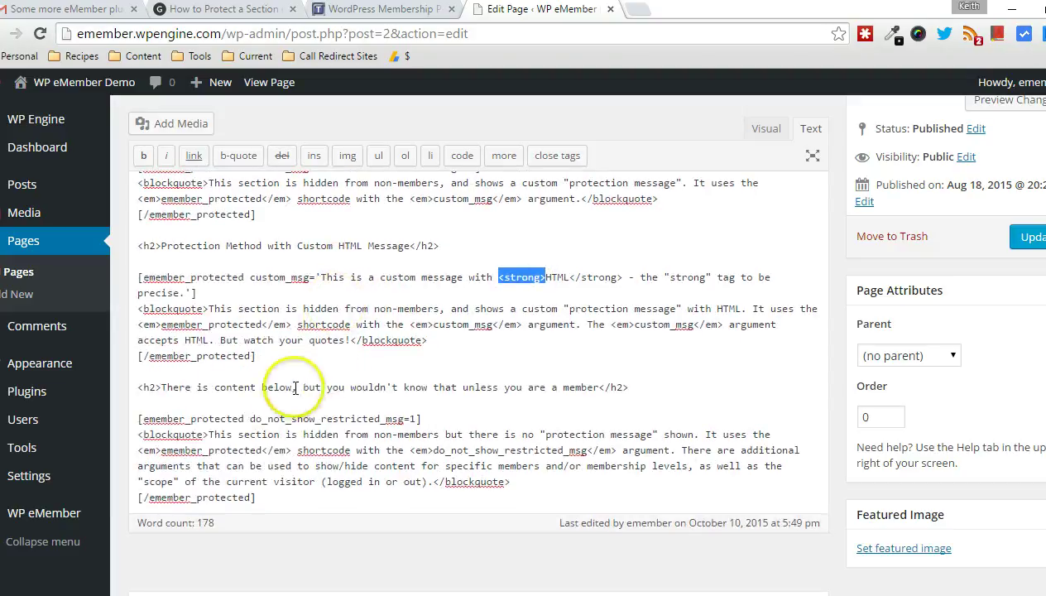
pyautogui.click(249, 418)
pyautogui.moveTo(248, 418); pyautogui.dragTo(305, 418)
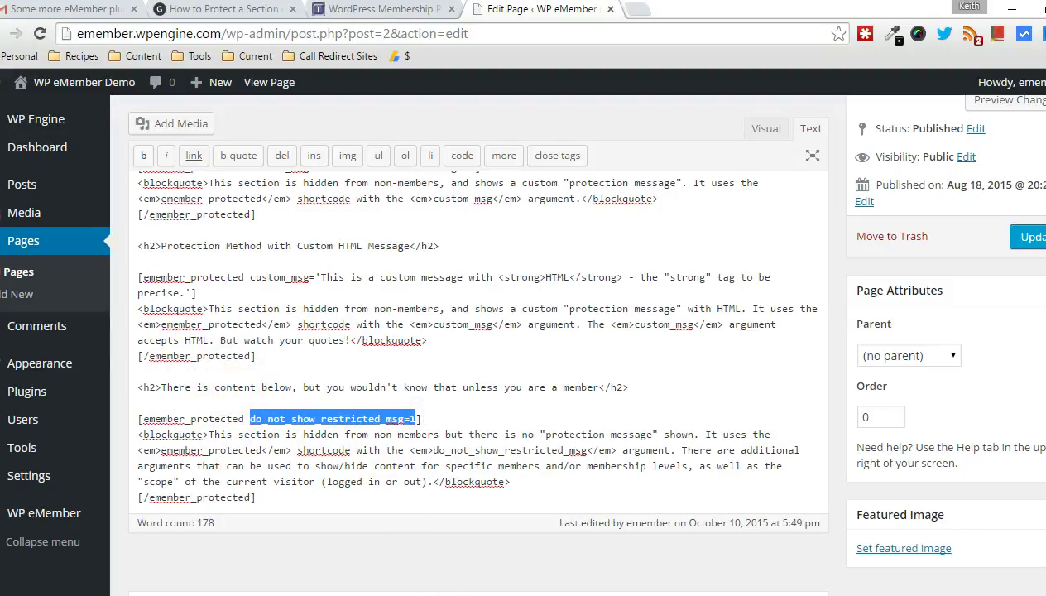
pyautogui.click(422, 529)
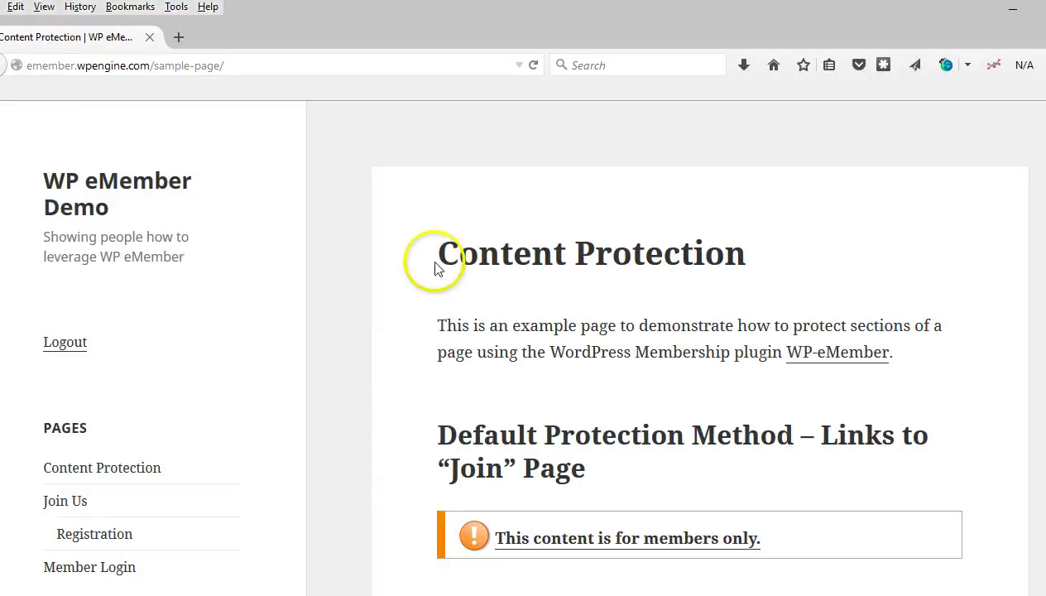
pyautogui.scroll(-1, 443, 224)
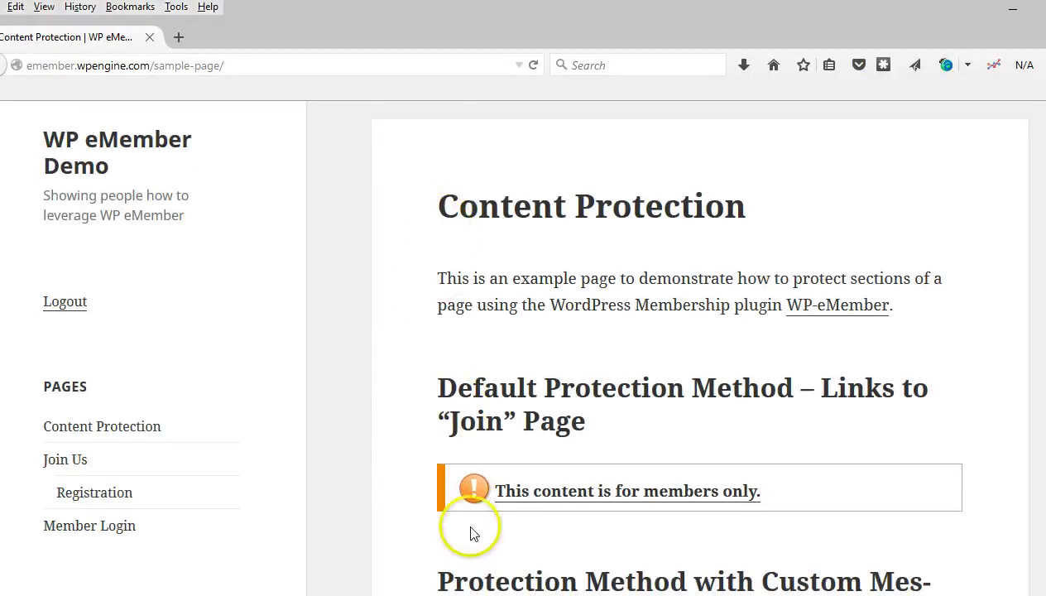
pyautogui.scroll(-1, 420, 254)
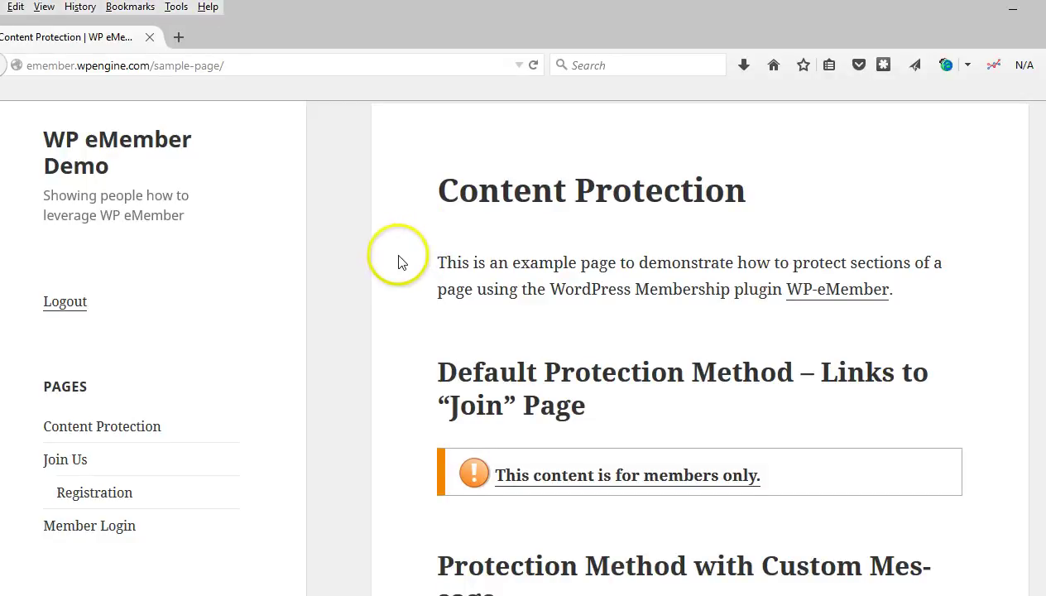
pyautogui.scroll(-1, 397, 256)
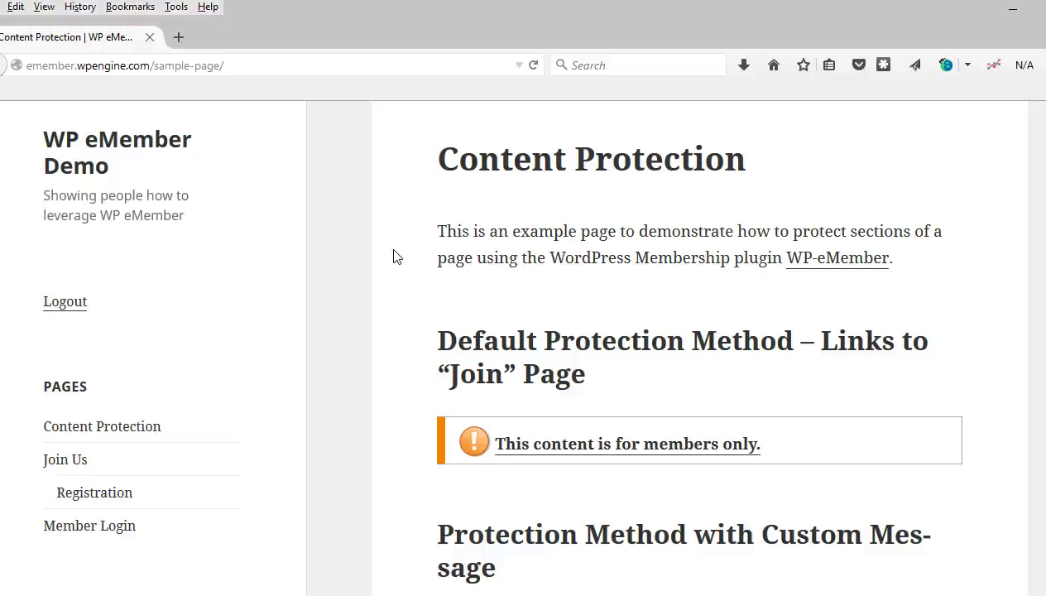
pyautogui.scroll(-3, 394, 257)
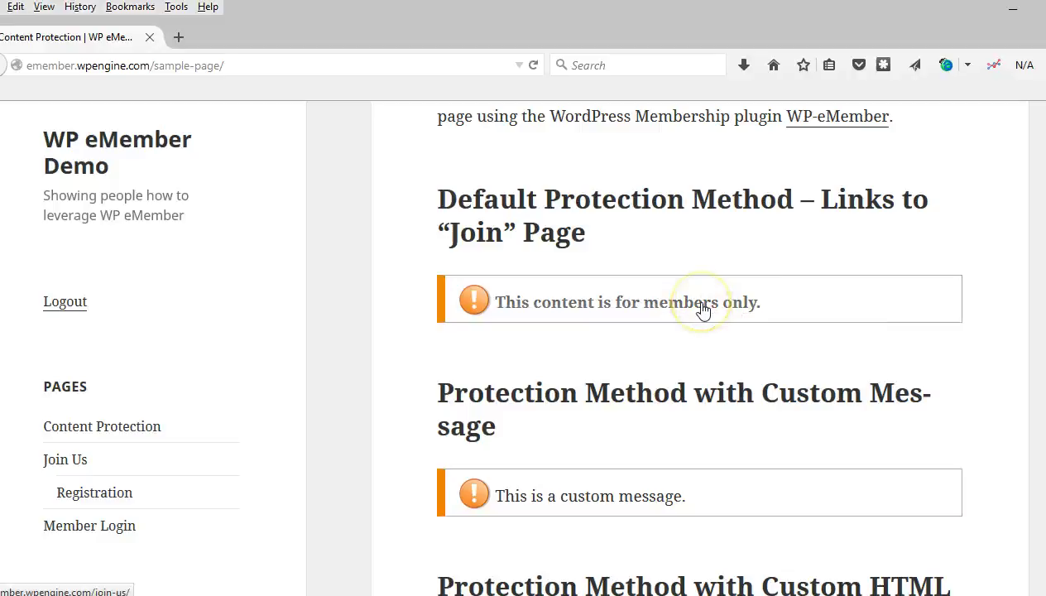
pyautogui.scroll(-1, 368, 341)
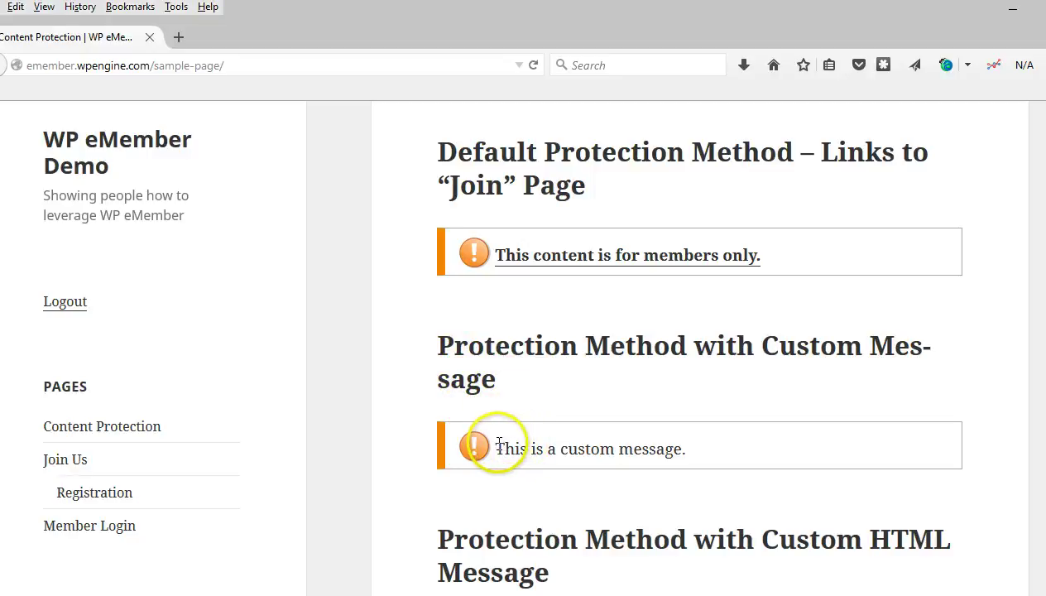
pyautogui.moveTo(495, 445); pyautogui.dragTo(682, 457)
pyautogui.scroll(-2, 430, 344)
pyautogui.scroll(-3, 436, 342)
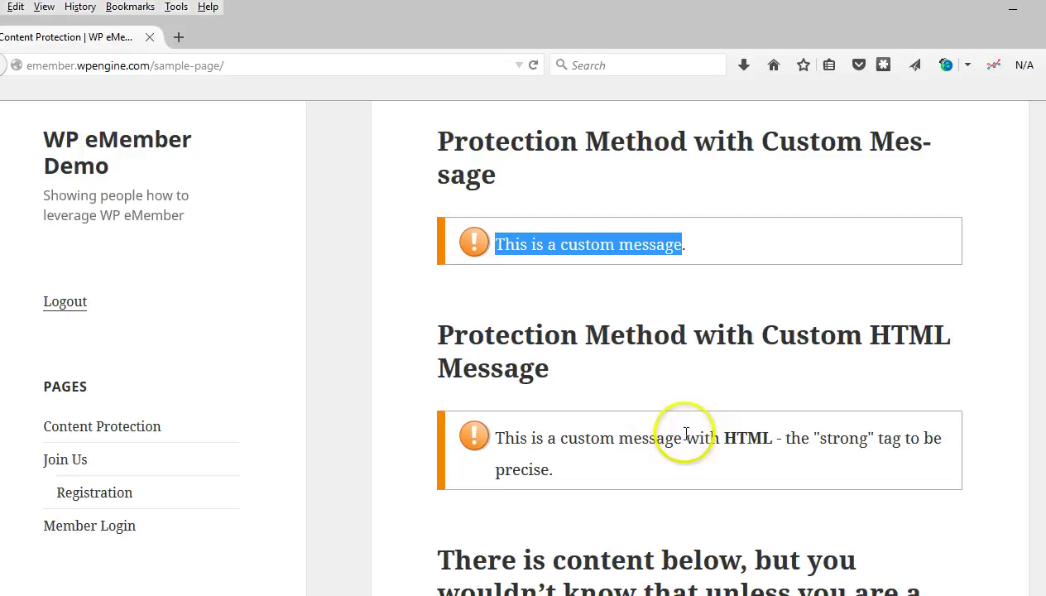
pyautogui.moveTo(724, 437); pyautogui.dragTo(753, 436)
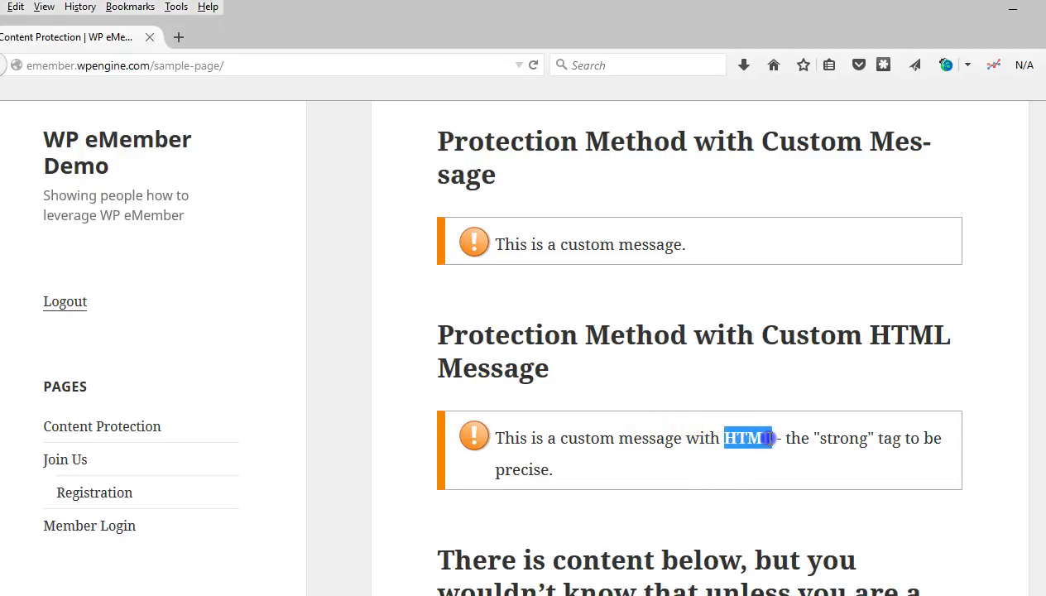
pyautogui.scroll(-5, 643, 402)
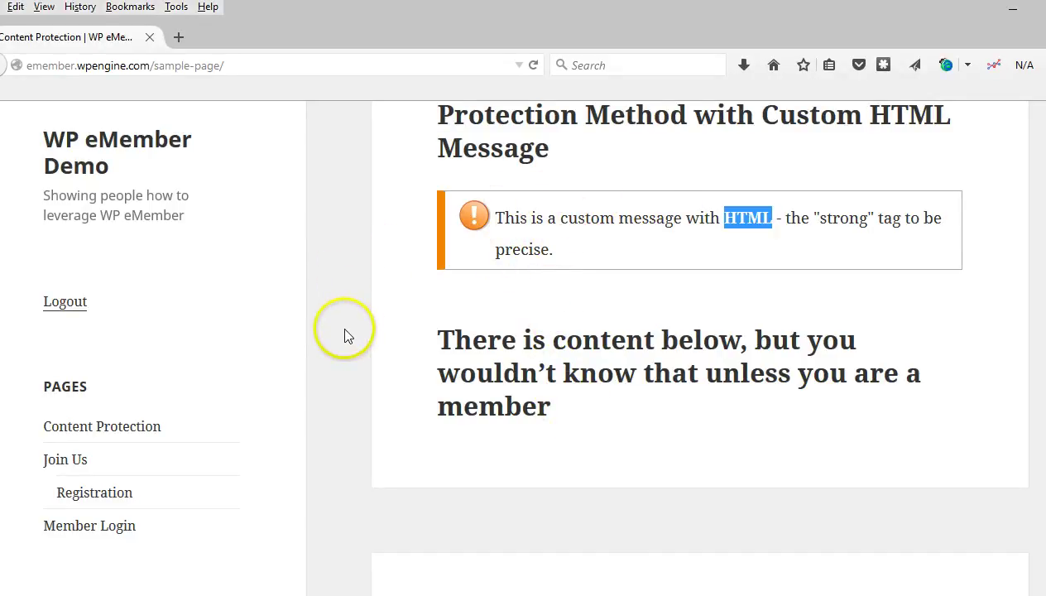
# Step: Log in on the Member Login page with the saved member username and the account password
pyautogui.click(113, 528)
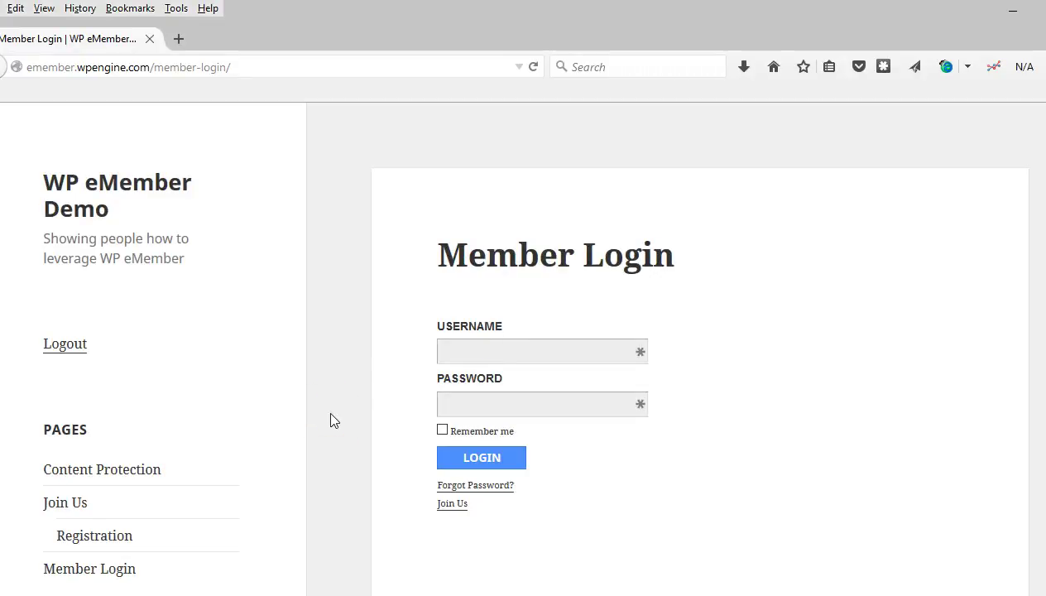
pyautogui.click(465, 351)
pyautogui.write('em')
pyautogui.click(457, 373)
pyautogui.click(465, 399)
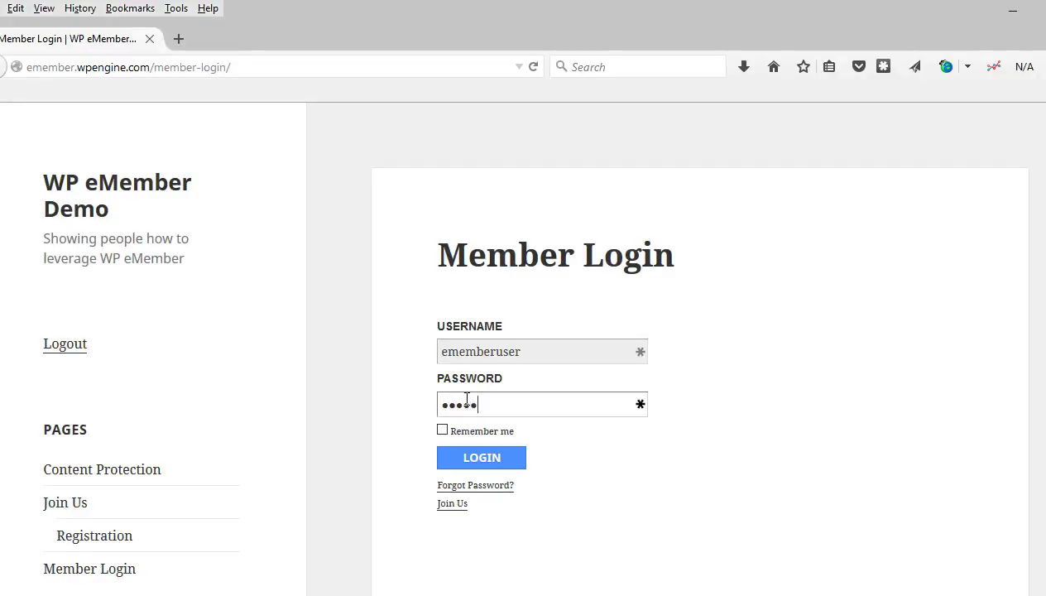
pyautogui.click(480, 460)
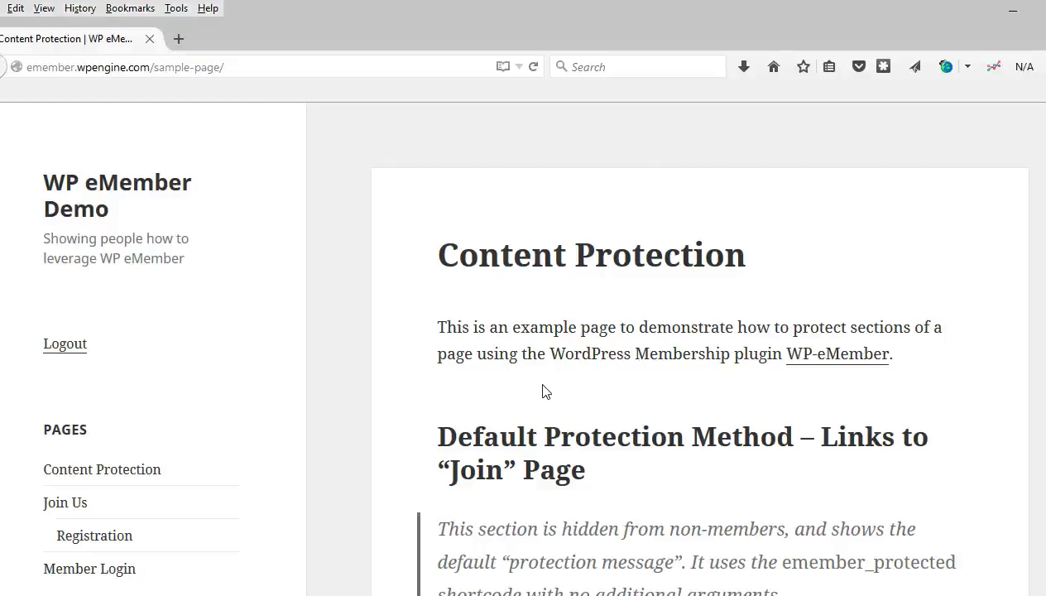
pyautogui.scroll(-2, 401, 289)
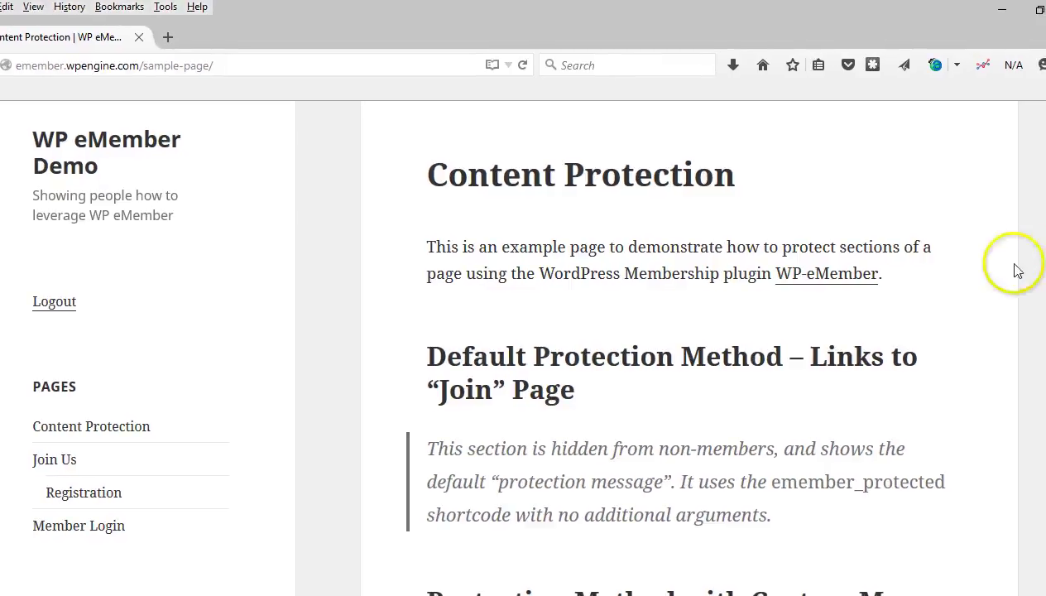
pyautogui.scroll(-1, 358, 276)
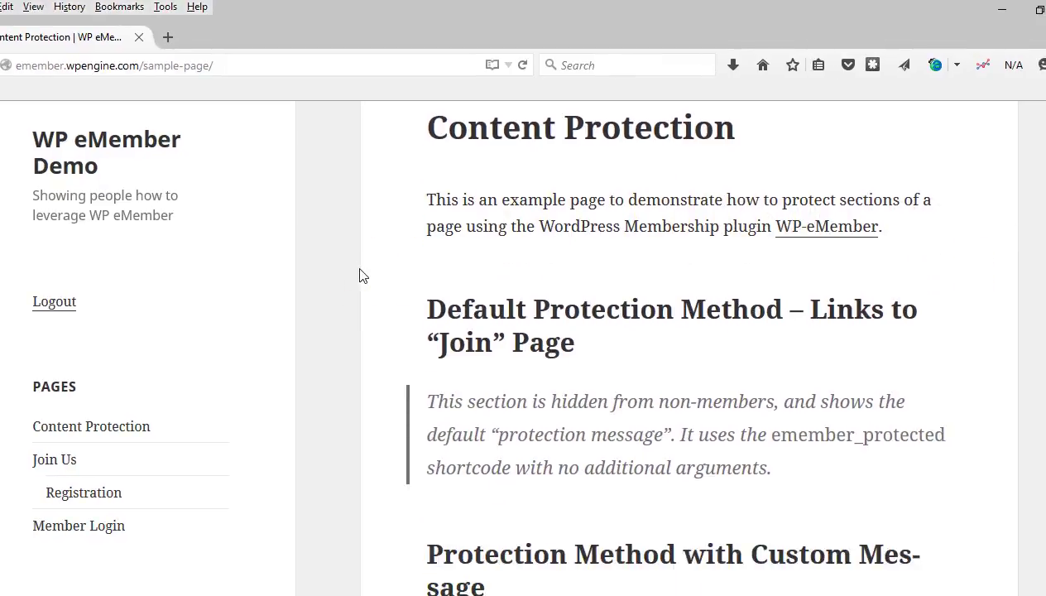
pyautogui.scroll(-1, 386, 294)
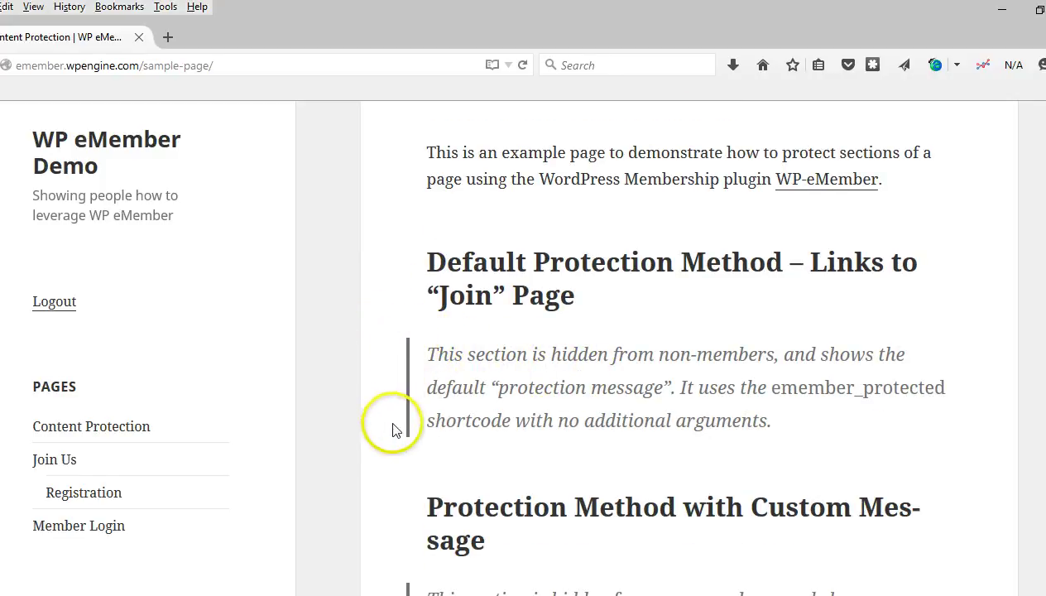
pyautogui.scroll(2, 425, 343)
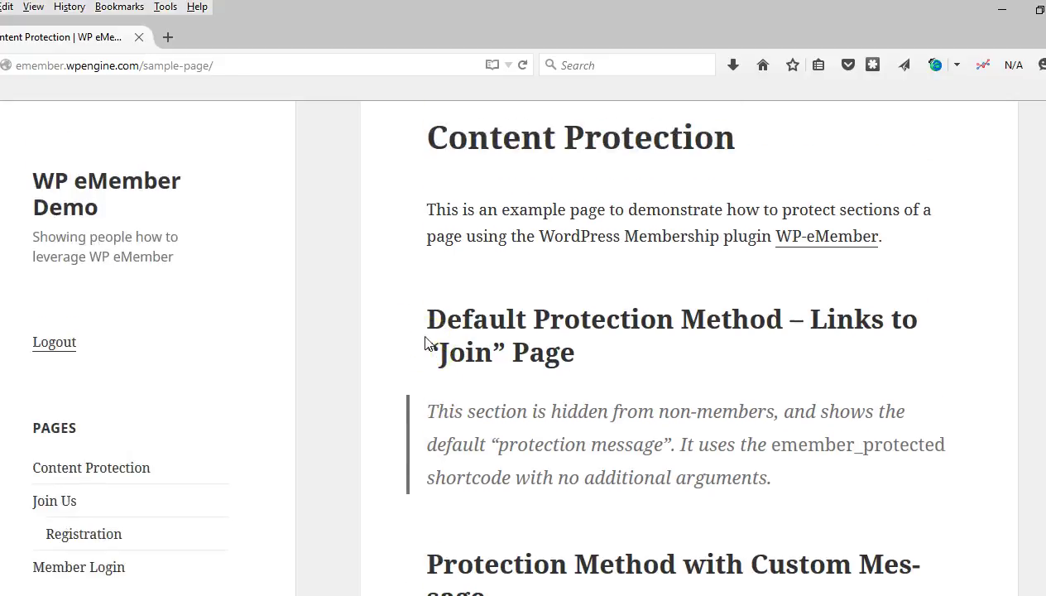
pyautogui.scroll(-3, 424, 344)
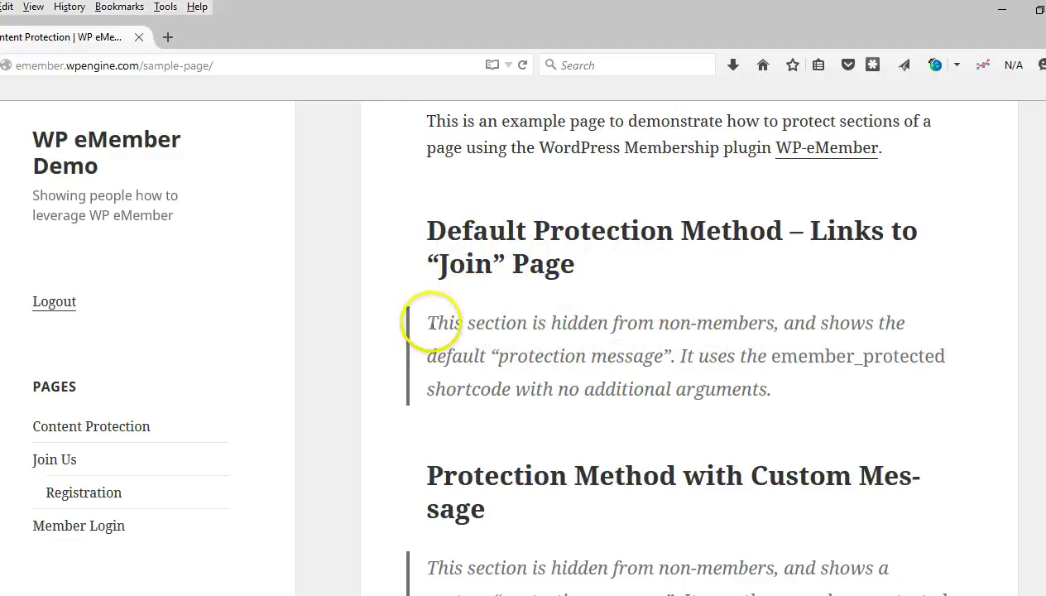
pyautogui.moveTo(427, 323); pyautogui.dragTo(775, 395)
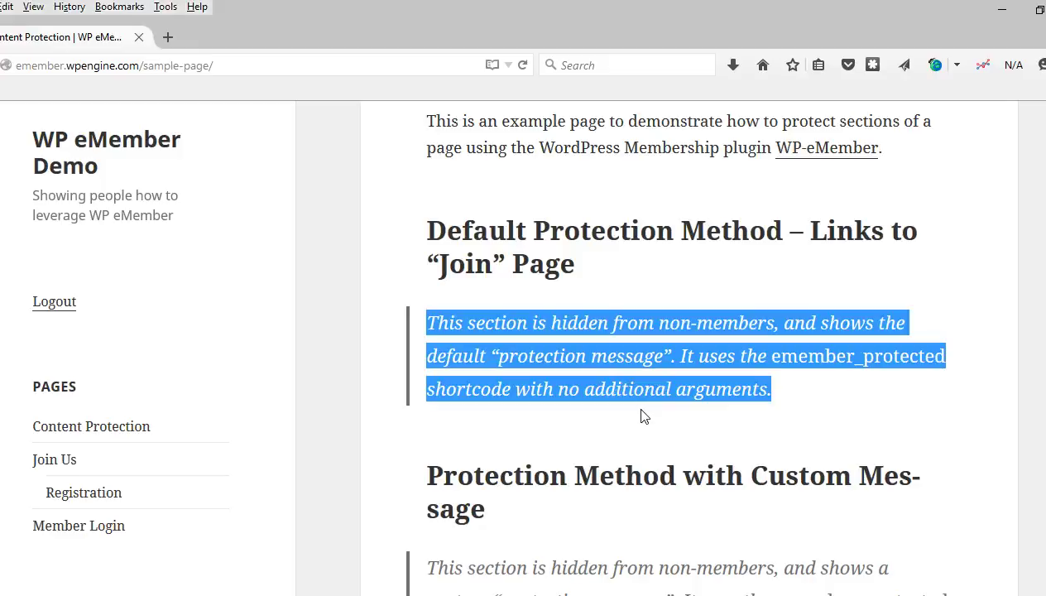
pyautogui.click(671, 319)
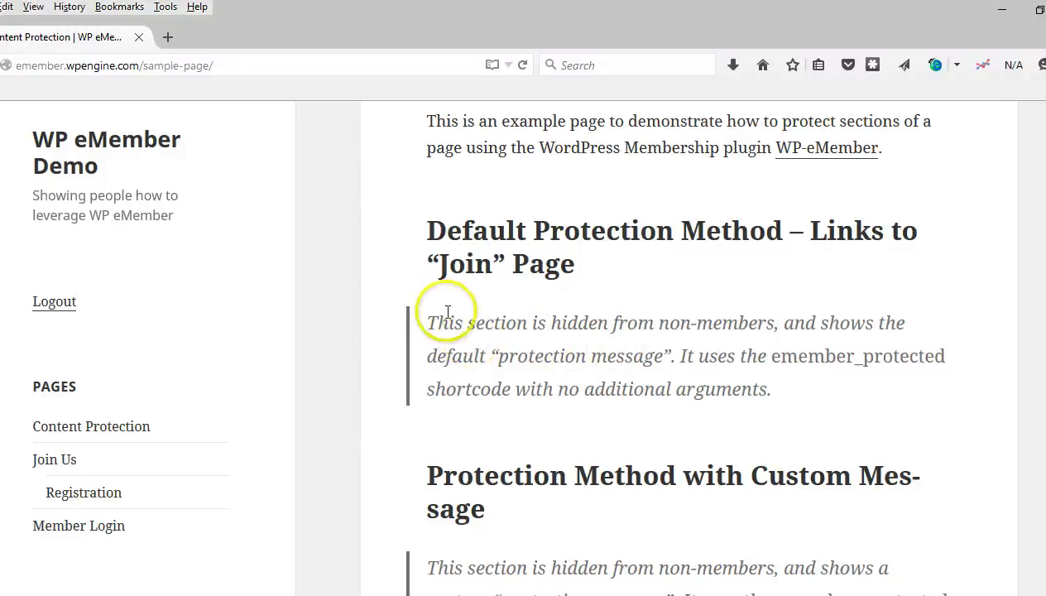
pyautogui.scroll(-1, 413, 289)
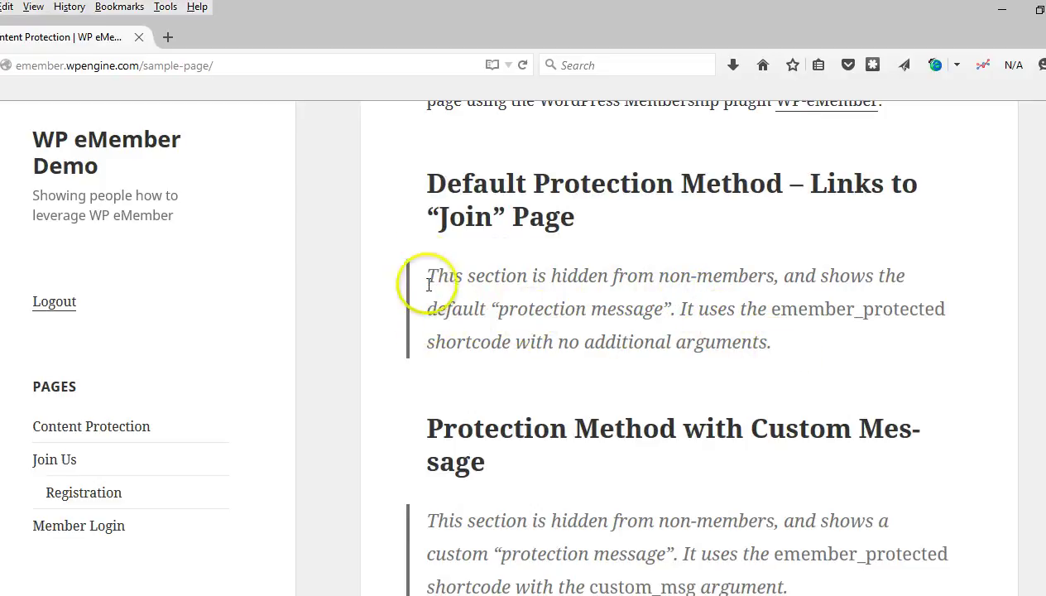
pyautogui.scroll(-5, 422, 265)
pyautogui.scroll(-3, 422, 264)
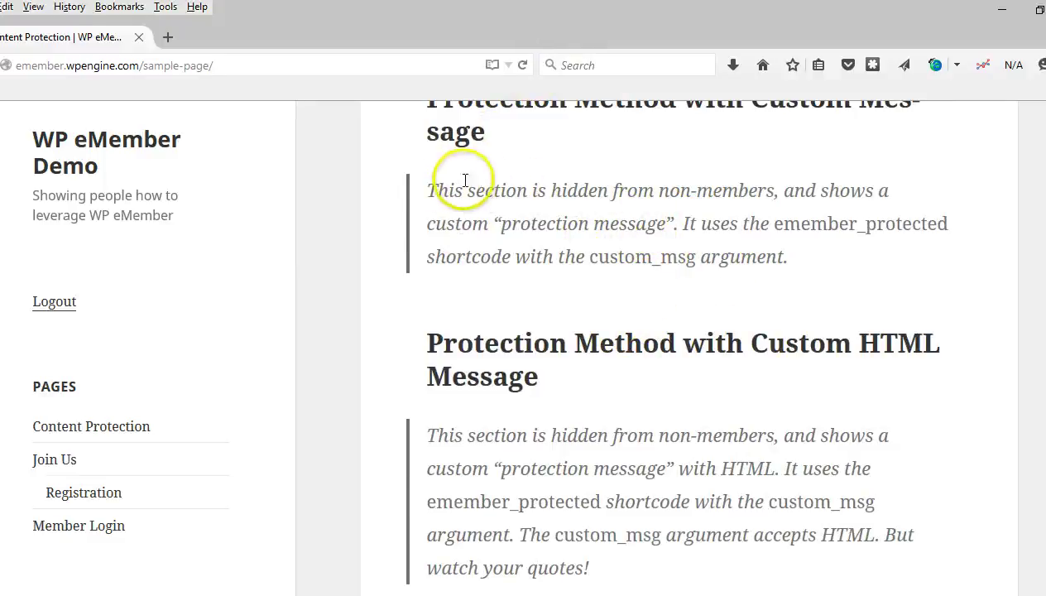
pyautogui.moveTo(426, 189); pyautogui.dragTo(795, 256)
pyautogui.scroll(-3, 537, 240)
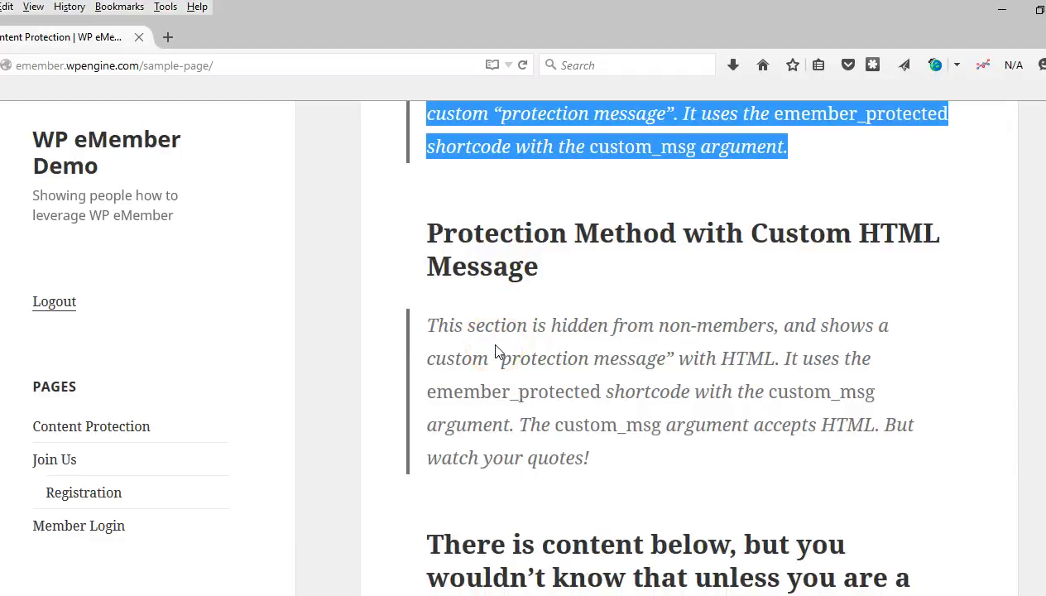
pyautogui.click(505, 351)
pyautogui.scroll(-5, 503, 335)
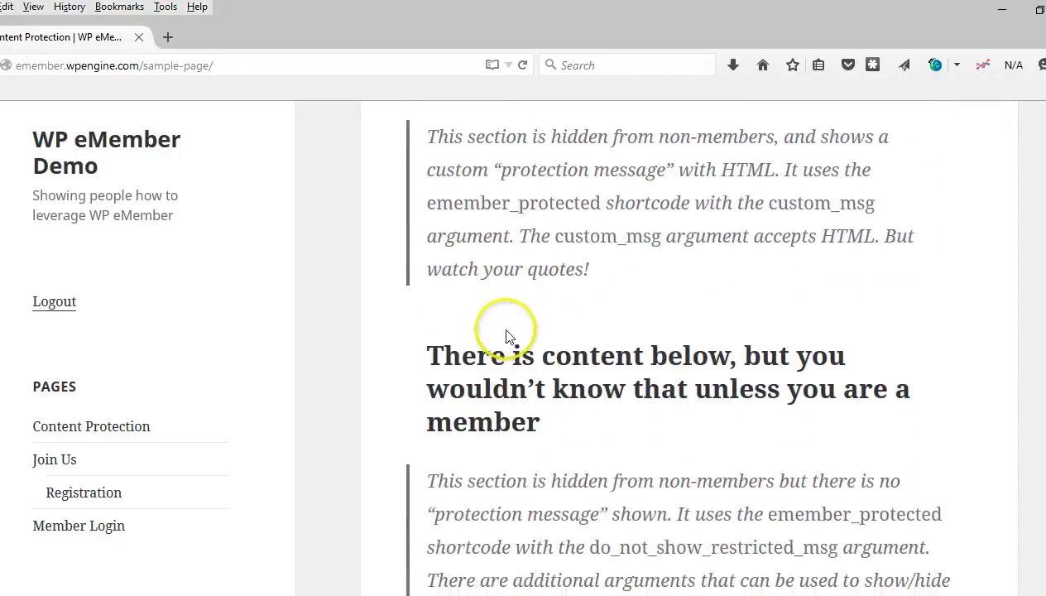
pyautogui.scroll(-3, 508, 330)
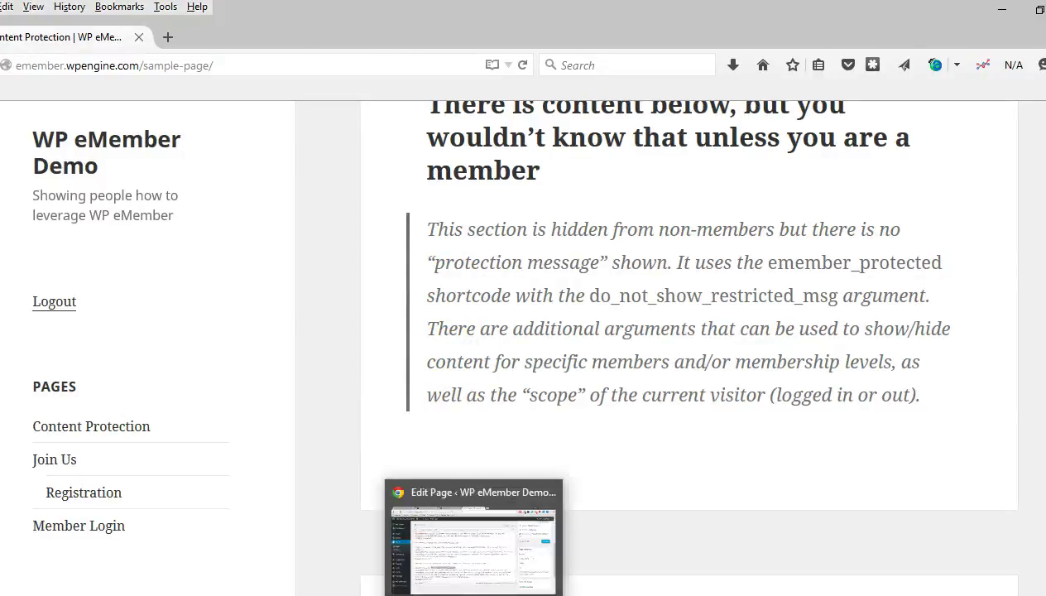
# Step: In the Edit Page editor, select the plain [emember_protected] tag and the do_not_show_restricted_msg=1 block
pyautogui.click(474, 537)
pyautogui.scroll(5, 431, 374)
pyautogui.moveTo(127, 278); pyautogui.dragTo(278, 275)
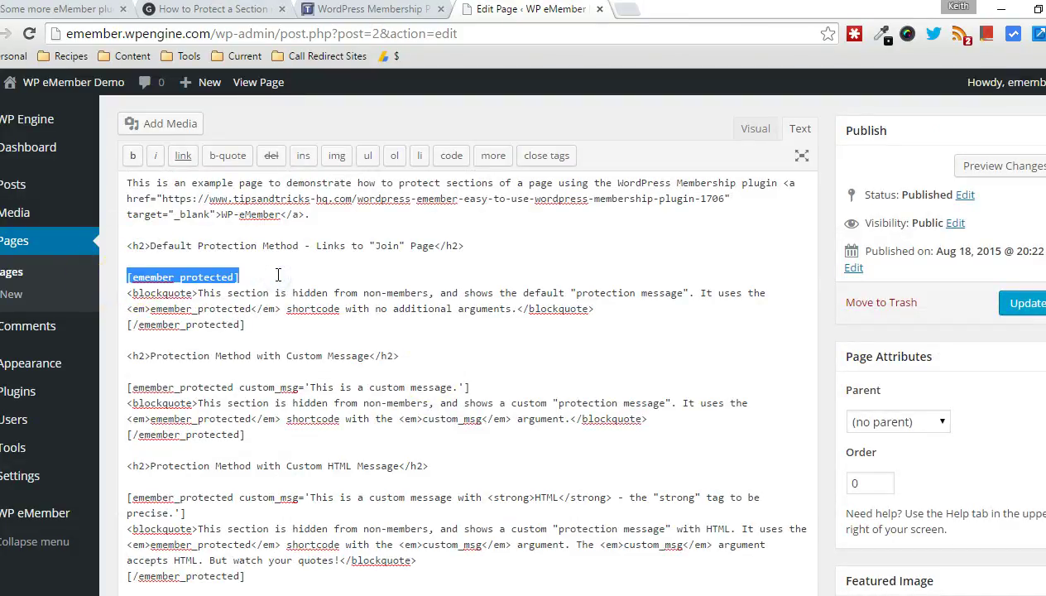
pyautogui.scroll(-1, 298, 248)
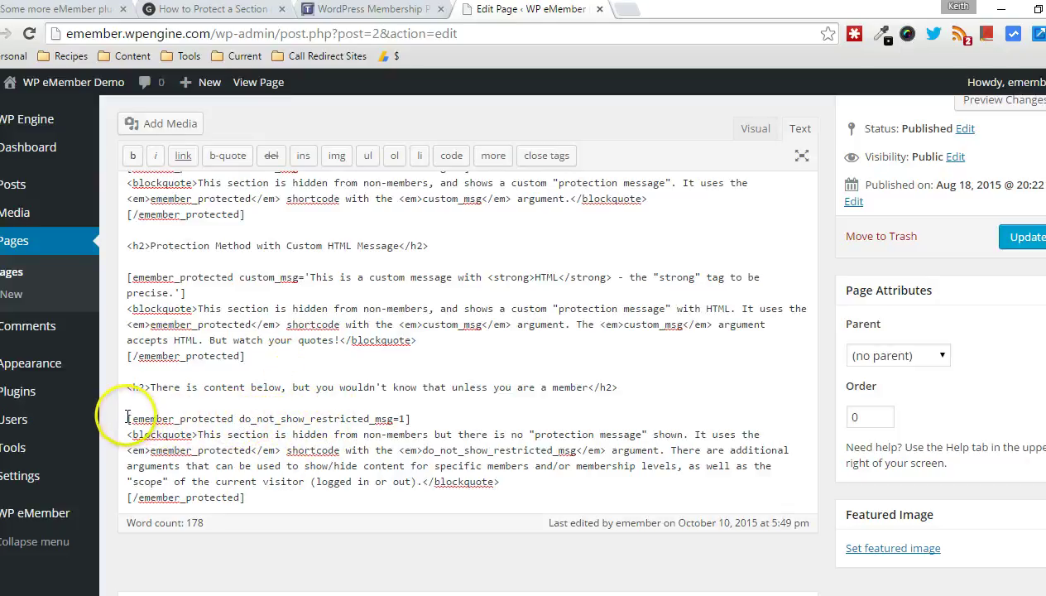
pyautogui.moveTo(126, 418); pyautogui.dragTo(273, 498)
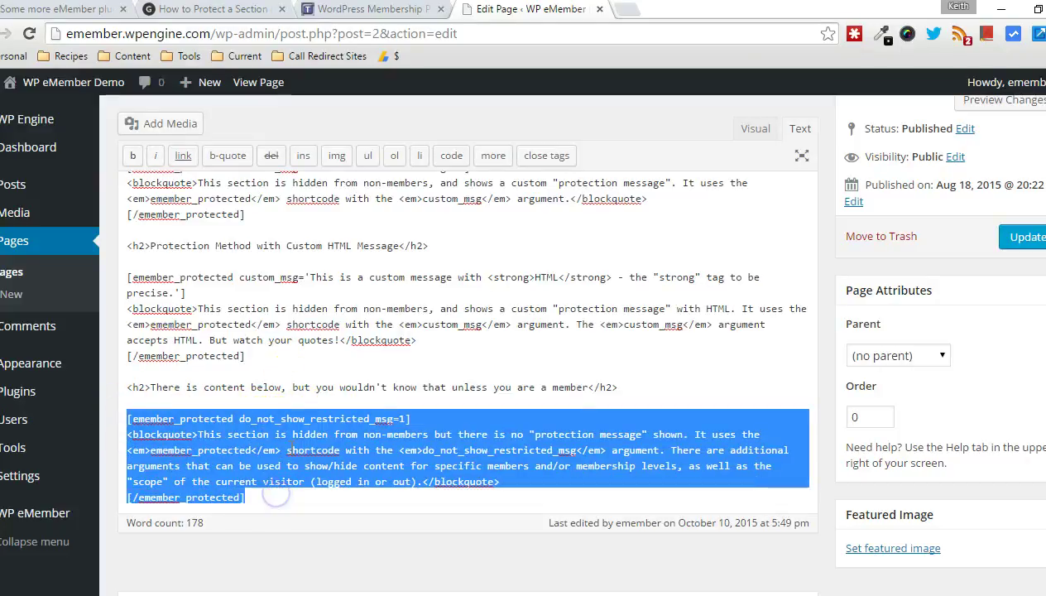